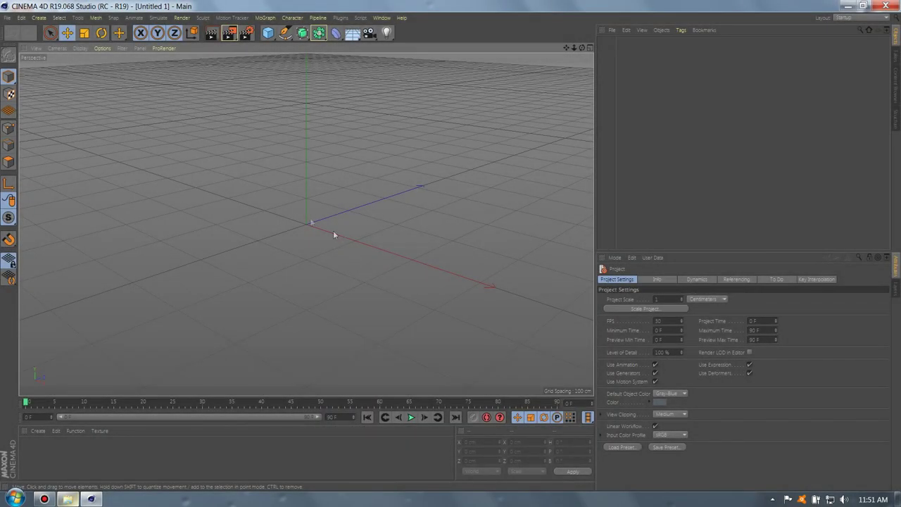
- Add two particle emitters, Emitter and Emitter.1, from the Simulate > Particles menu
{"action": "left_click", "coordinate": [159, 18]}
{"action": "mouse_move", "coordinate": [168, 53]}
{"action": "left_click", "coordinate": [211, 54]}
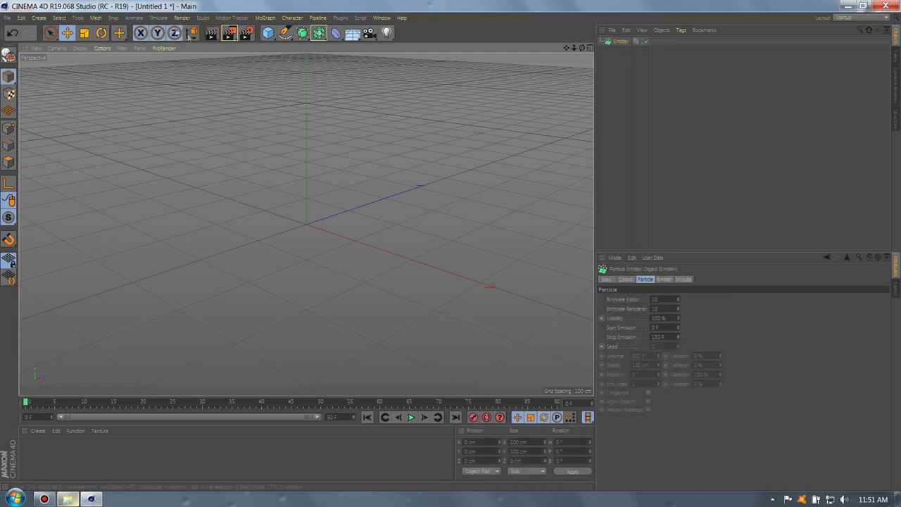
{"action": "left_click", "coordinate": [158, 17]}
{"action": "mouse_move", "coordinate": [173, 54]}
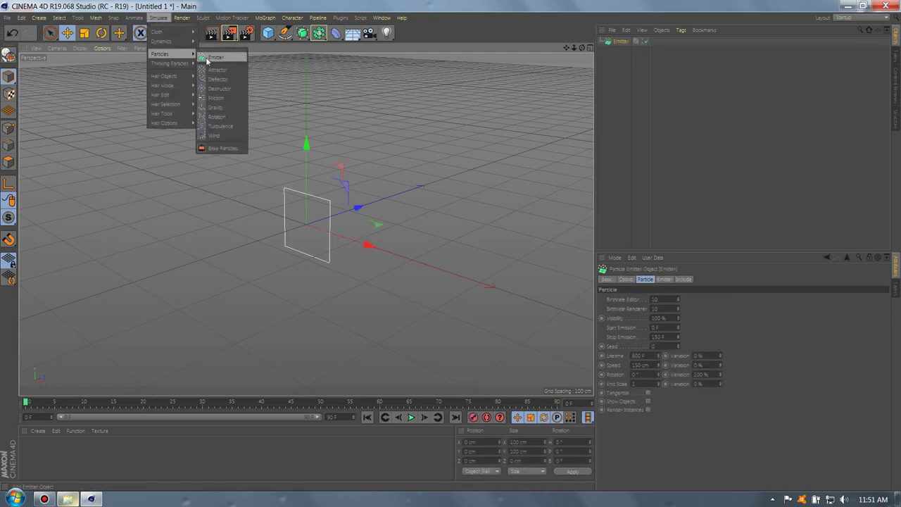
{"action": "left_click", "coordinate": [212, 56]}
- Raise the first Emitter's Birthrate and set its Stop Emission to 60 F
{"action": "left_click", "coordinate": [618, 51]}
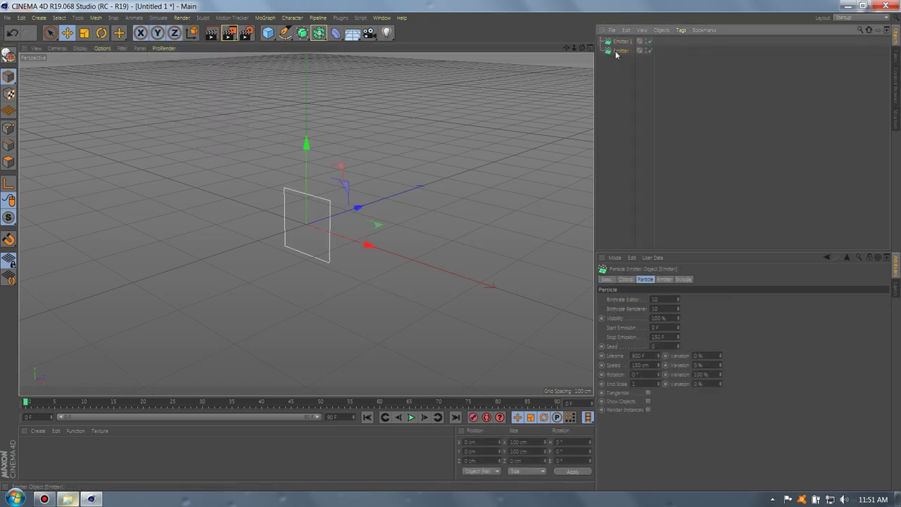
{"action": "left_click_drag", "start_coordinate": [663, 298], "coordinate": [645, 298]}
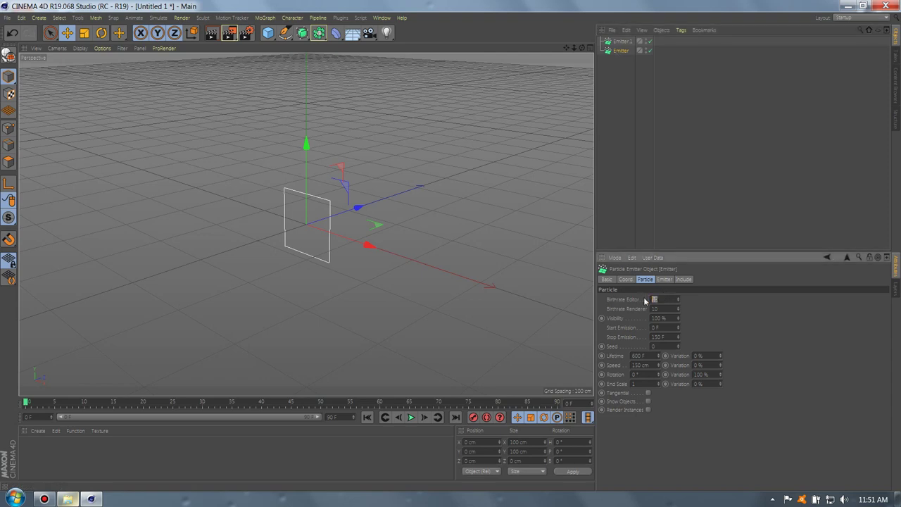
{"action": "type", "text": "20"}
{"action": "type", "text": "200"}
{"action": "left_click_drag", "start_coordinate": [664, 337], "coordinate": [625, 335]}
{"action": "type", "text": "60"}
{"action": "left_click_drag", "start_coordinate": [649, 357], "coordinate": [631, 357]}
- Set the first Emitter's X-Size and Y-Size to 5 cm
{"action": "left_click", "coordinate": [664, 279]}
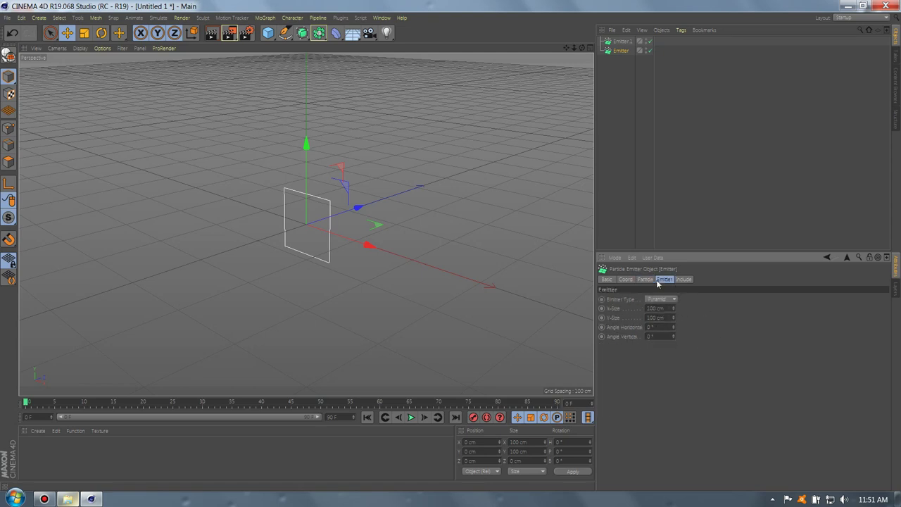
{"action": "left_click_drag", "start_coordinate": [666, 308], "coordinate": [642, 309]}
{"action": "type", "text": "5"}
{"action": "key", "text": "Tab"}
{"action": "type", "text": "5"}
{"action": "key", "text": "Return"}
{"action": "left_click_drag", "start_coordinate": [566, 450], "coordinate": [521, 448]}
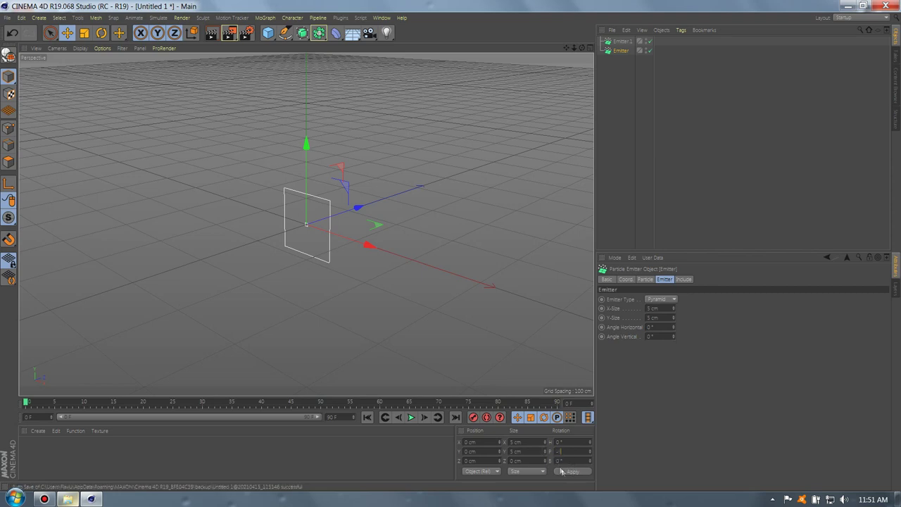
- Give Emitter.1 Angle Horizontal 360°, Birthrate 3000 and Start/Stop Emission 60/65 F
{"action": "left_click", "coordinate": [618, 42]}
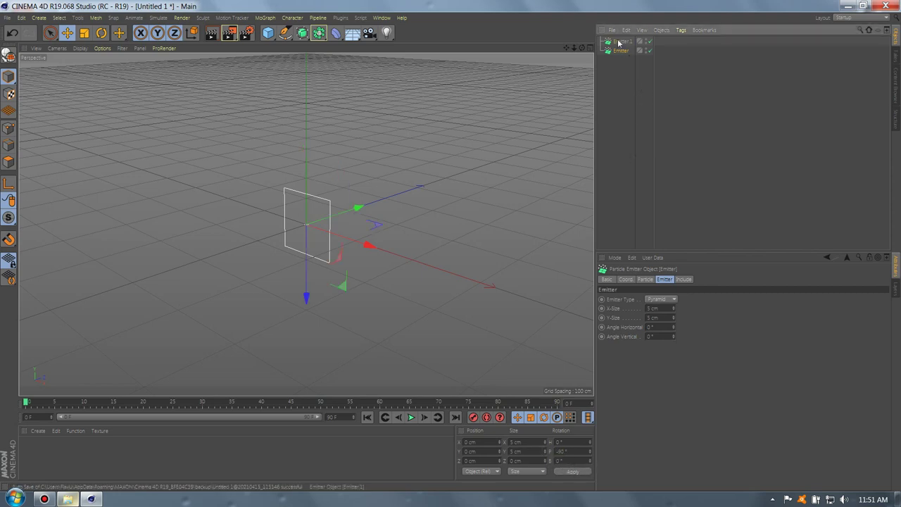
{"action": "left_click", "coordinate": [660, 327]}
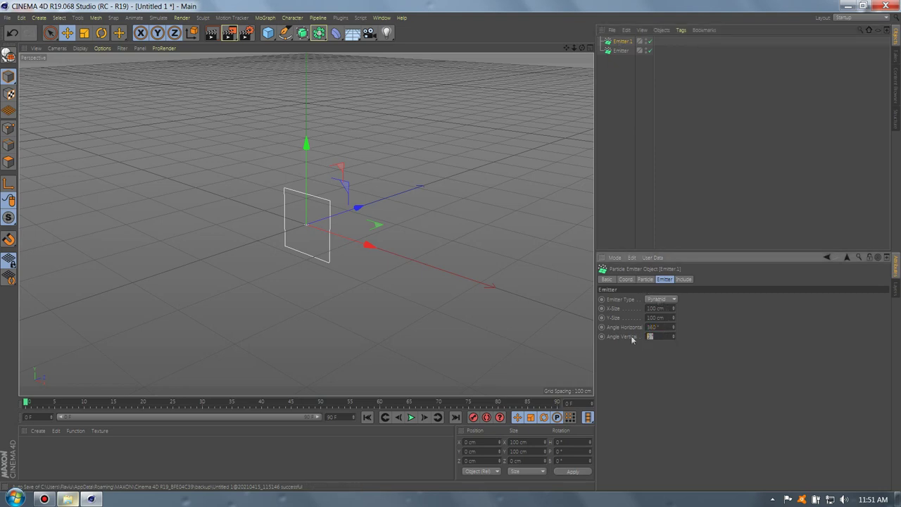
{"action": "type", "text": "180"}
{"action": "left_click", "coordinate": [646, 279]}
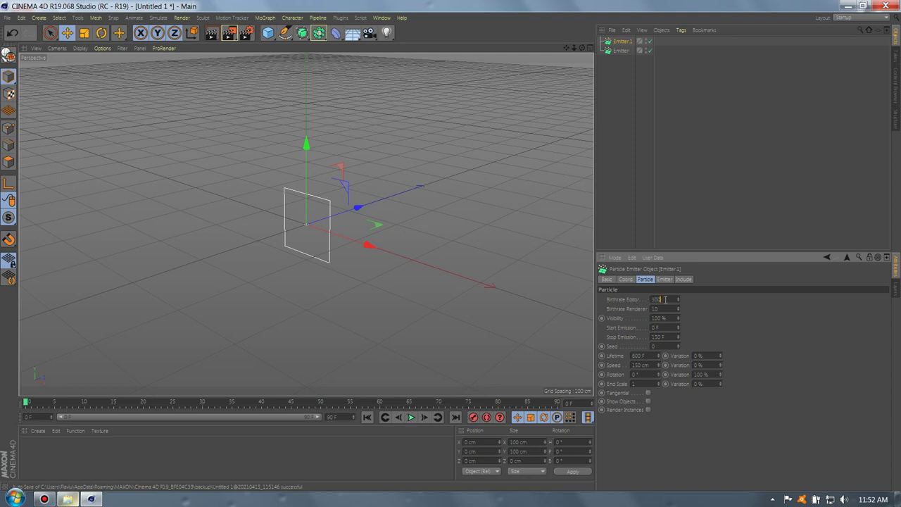
{"action": "key", "text": "Tab"}
{"action": "type", "text": "60"}
{"action": "key", "text": "Tab"}
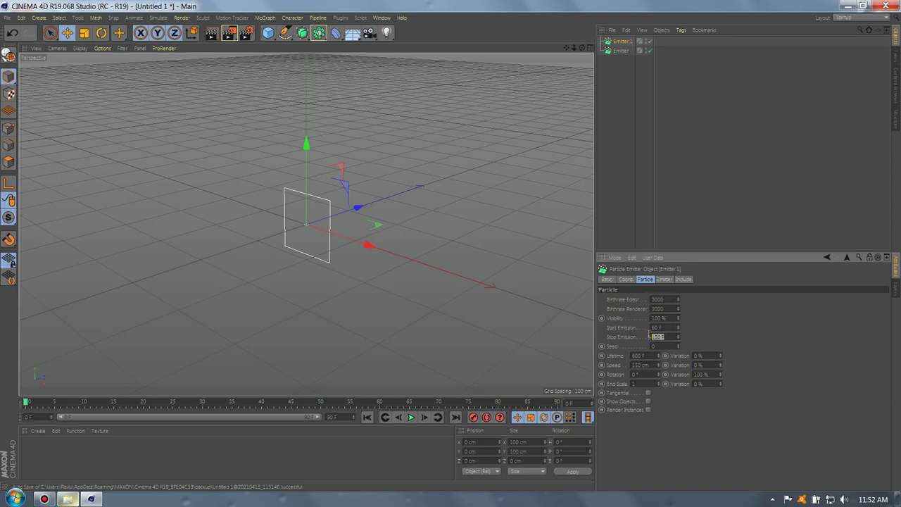
- Set Emitter.1's Lifetime to 45 F with variations, and enable Tangential and Render Instances
{"action": "double_click", "coordinate": [642, 356]}
{"action": "type", "text": "4"}
{"action": "type", "text": "25"}
{"action": "double_click", "coordinate": [703, 384]}
{"action": "left_click", "coordinate": [647, 393]}
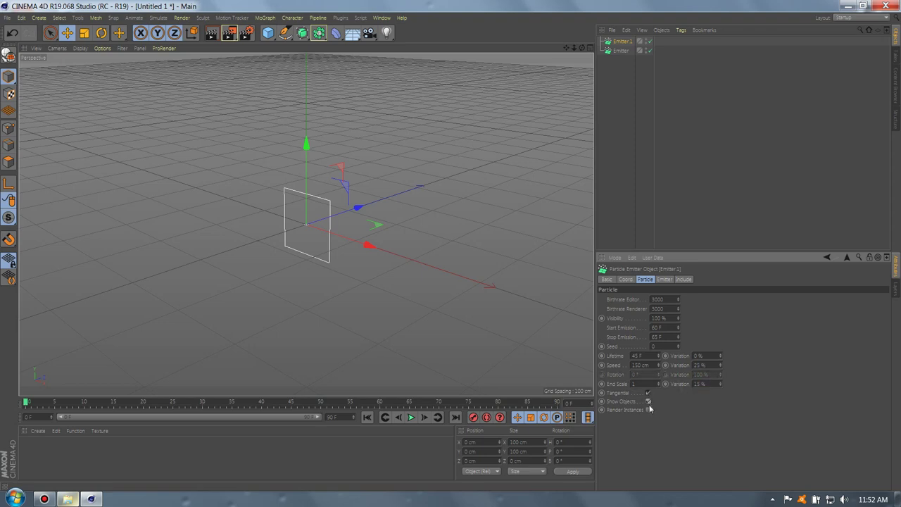
{"action": "left_click", "coordinate": [648, 410]}
- Add Null objects and parent Emitter and Emitter.1 under Null
{"action": "left_click_drag", "start_coordinate": [268, 33], "coordinate": [285, 40]}
{"action": "left_click", "coordinate": [620, 60]}
{"action": "left_click", "coordinate": [619, 69], "text": "shift"}
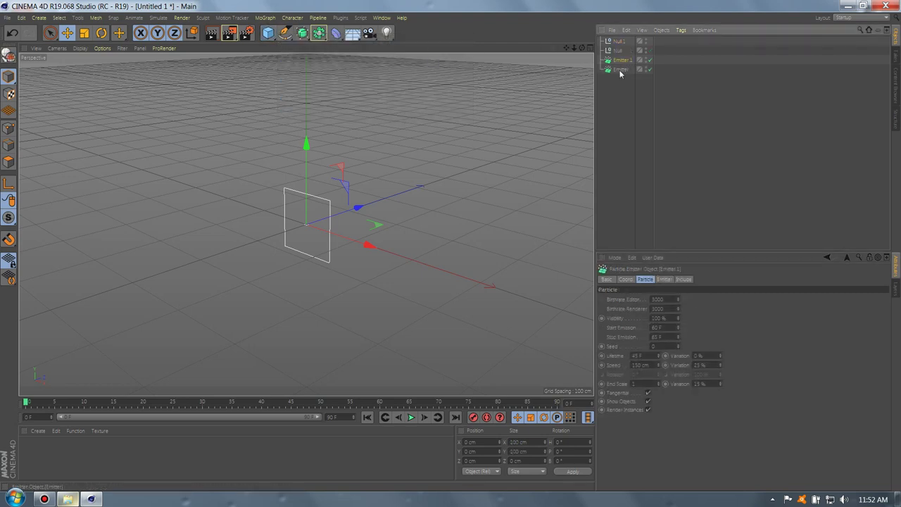
{"action": "left_click_drag", "start_coordinate": [616, 54], "coordinate": [617, 52]}
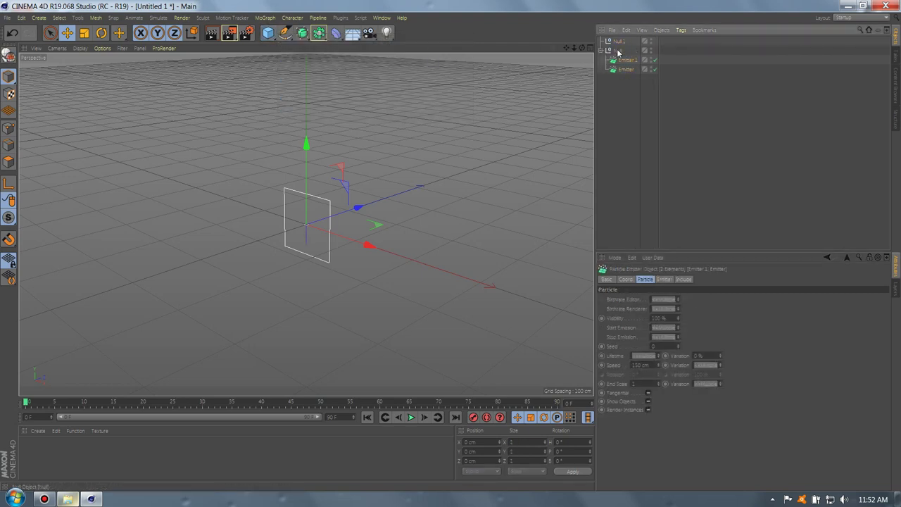
- Give Null a Constraint tag with PSR enabled, targeting Null.1
{"action": "right_click", "coordinate": [618, 51]}
{"action": "mouse_move", "coordinate": [656, 66]}
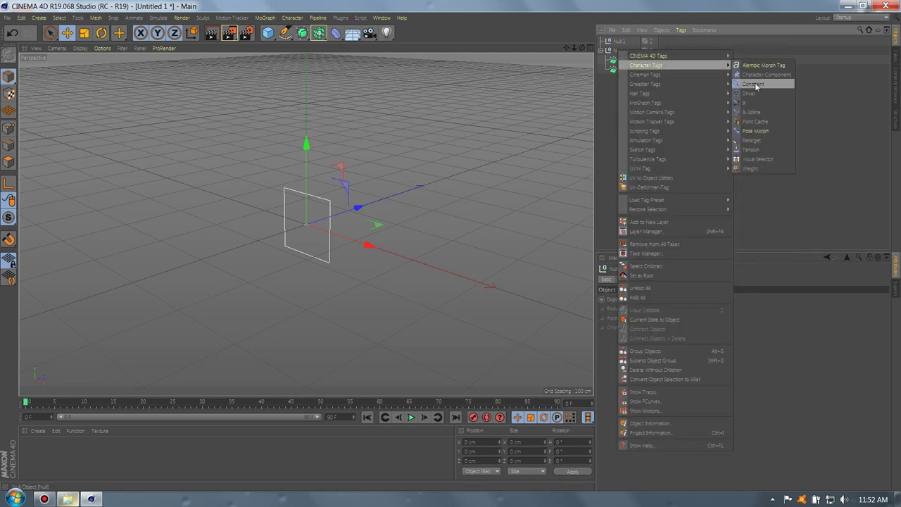
{"action": "left_click", "coordinate": [753, 83]}
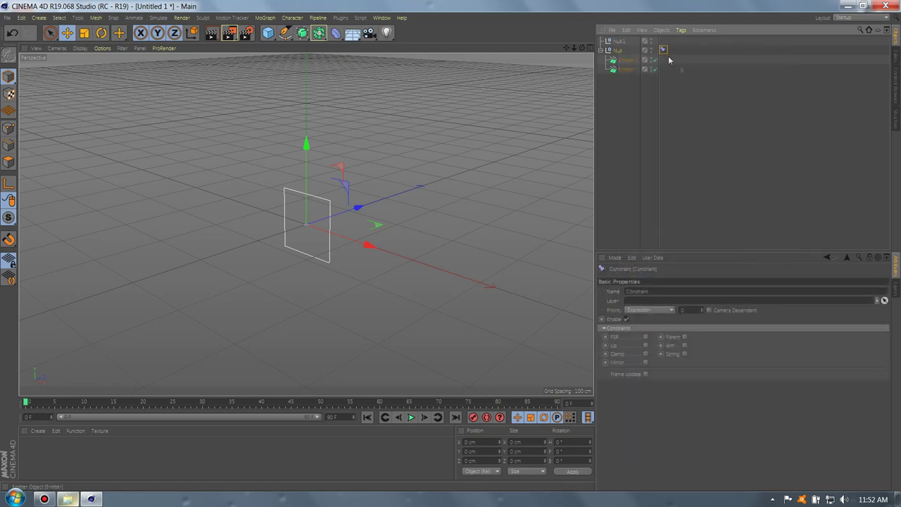
{"action": "left_click", "coordinate": [646, 337]}
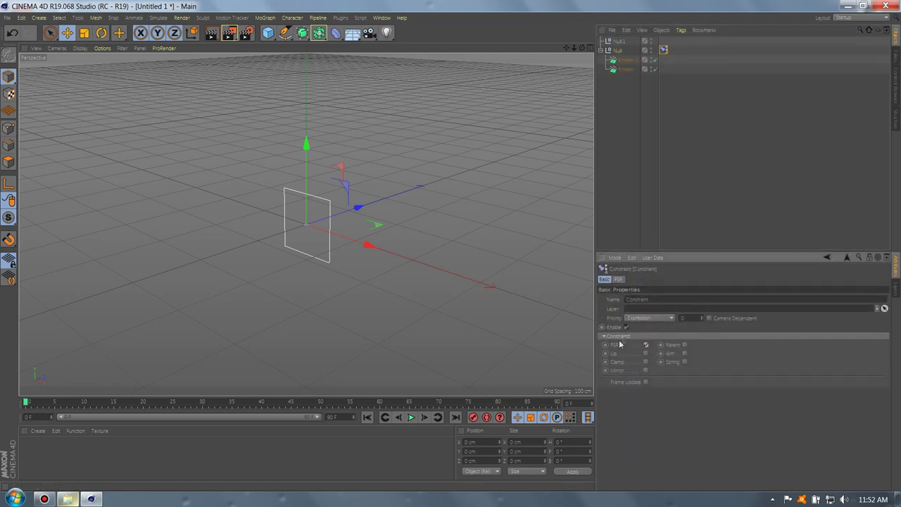
{"action": "left_click", "coordinate": [619, 280]}
{"action": "left_click_drag", "start_coordinate": [619, 41], "coordinate": [641, 363]}
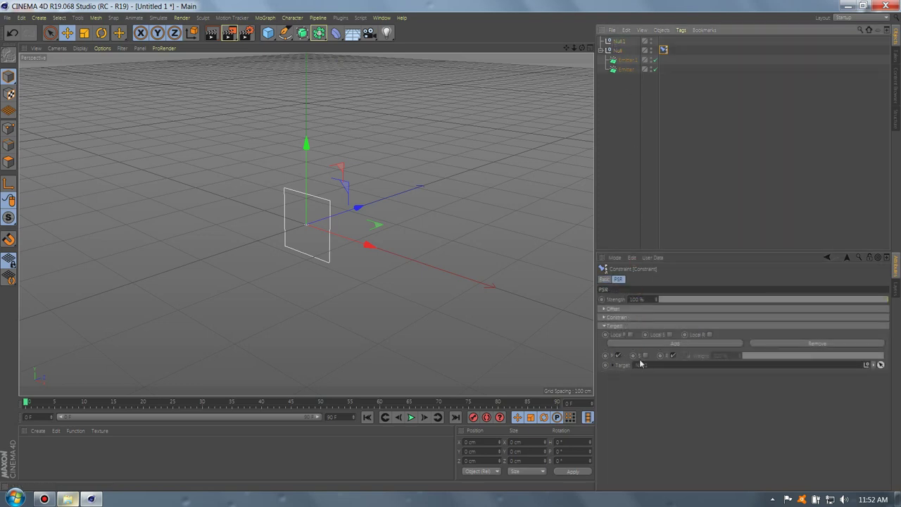
- Add an Align to Spline tag to Null.1 and copy it onto Null
{"action": "left_click", "coordinate": [620, 40]}
{"action": "right_click", "coordinate": [620, 41]}
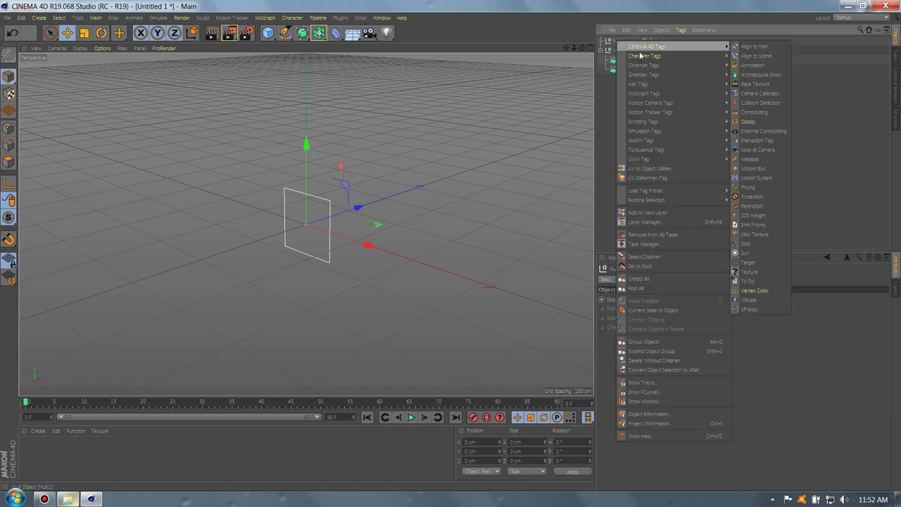
{"action": "left_click", "coordinate": [744, 55]}
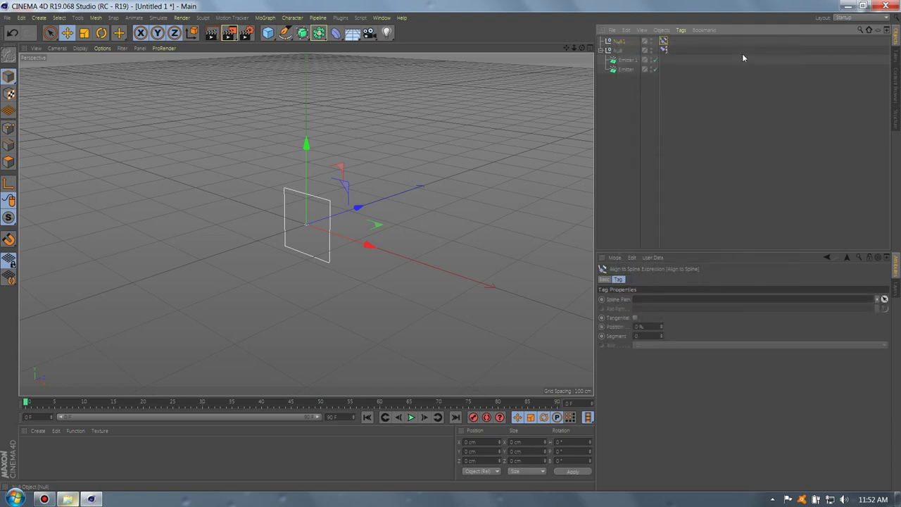
{"action": "left_click_drag", "start_coordinate": [670, 48], "coordinate": [665, 49], "text": "ctrl"}
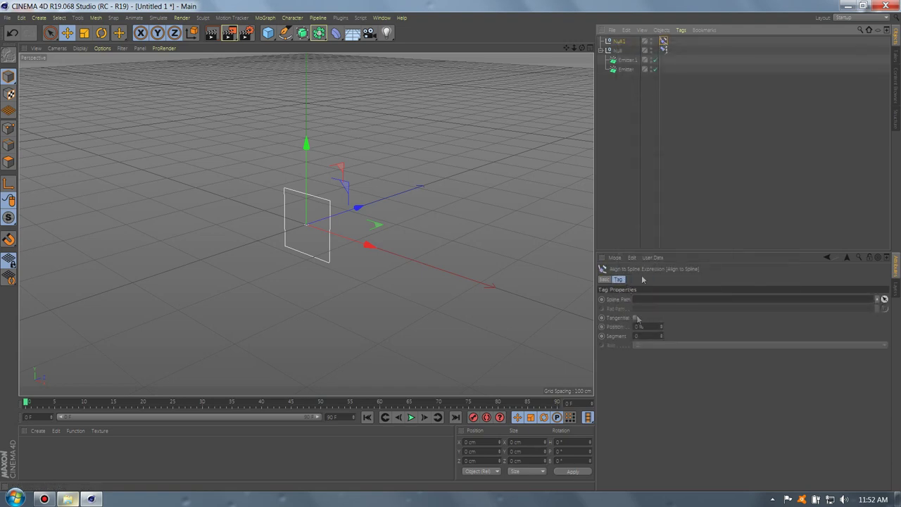
{"action": "left_click", "coordinate": [285, 33]}
- Draw a two-point curved spline with the Pen tool, rising from the origin high above
{"action": "left_click", "coordinate": [318, 54]}
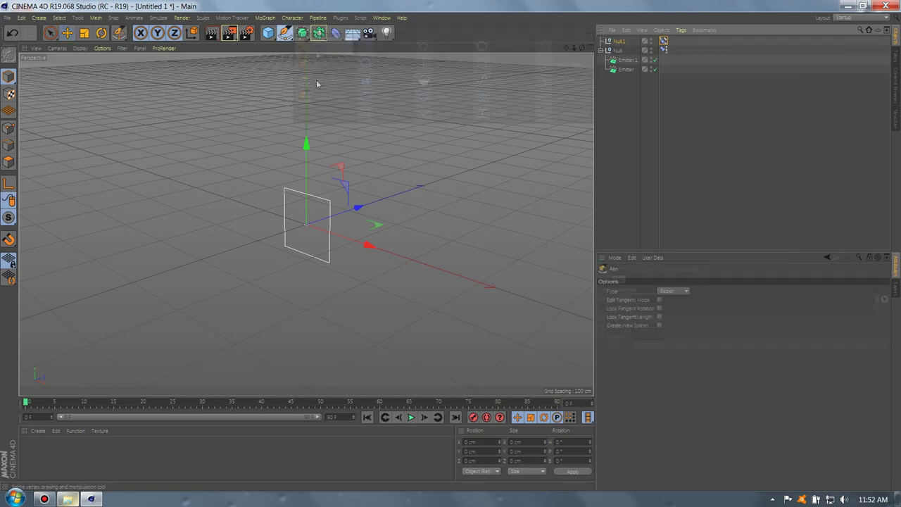
{"action": "left_click_drag", "start_coordinate": [332, 228], "coordinate": [338, 302], "text": "alt"}
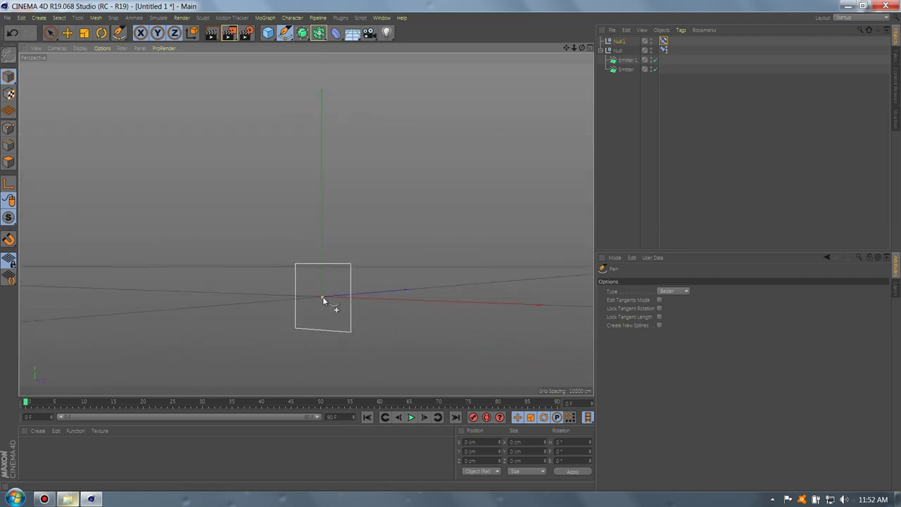
{"action": "left_click", "coordinate": [323, 301]}
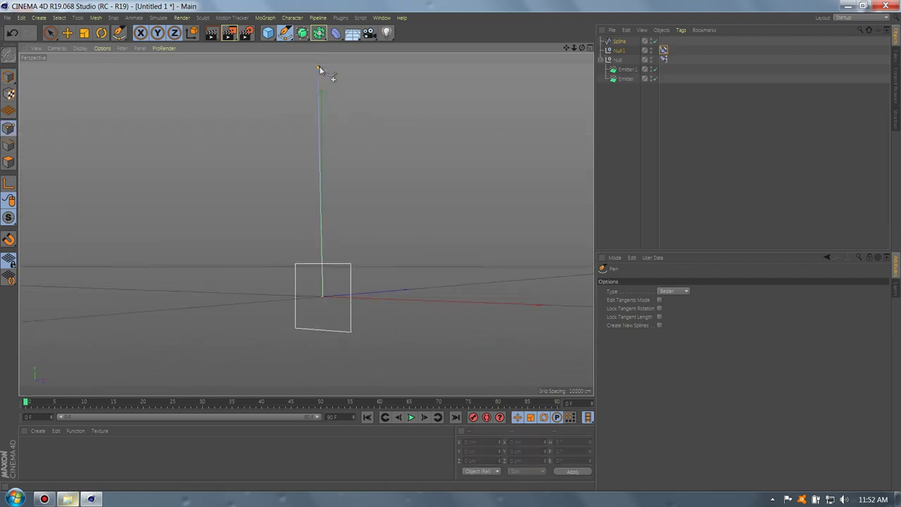
{"action": "left_click_drag", "start_coordinate": [319, 68], "coordinate": [336, 68]}
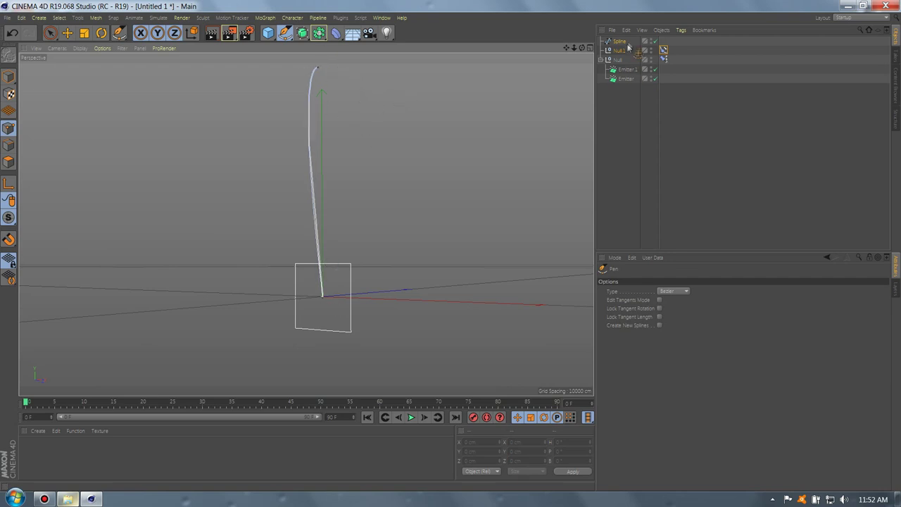
{"action": "left_click", "coordinate": [663, 50]}
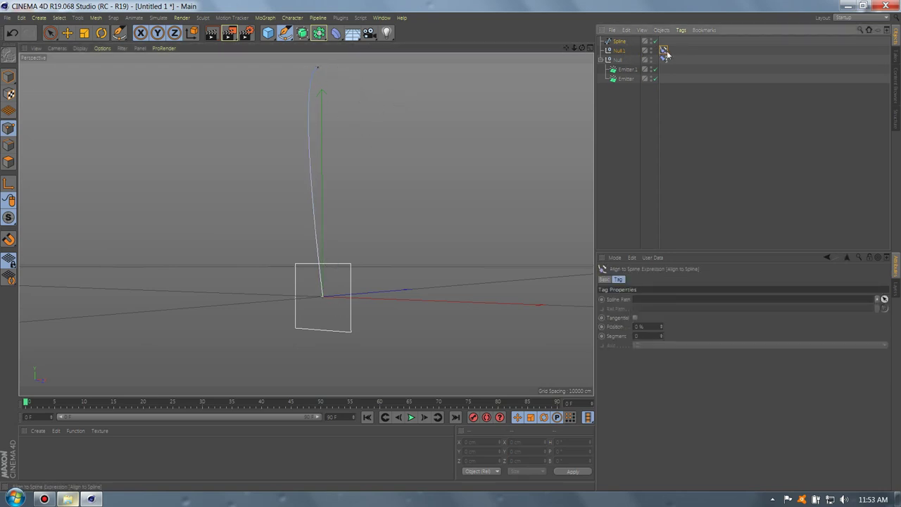
- Link Spline to Null.1's Align to Spline tag, keying Position 0% at frame 0 and 100% at frame 60
{"action": "left_click", "coordinate": [620, 42]}
{"action": "left_click_drag", "start_coordinate": [620, 41], "coordinate": [656, 296]}
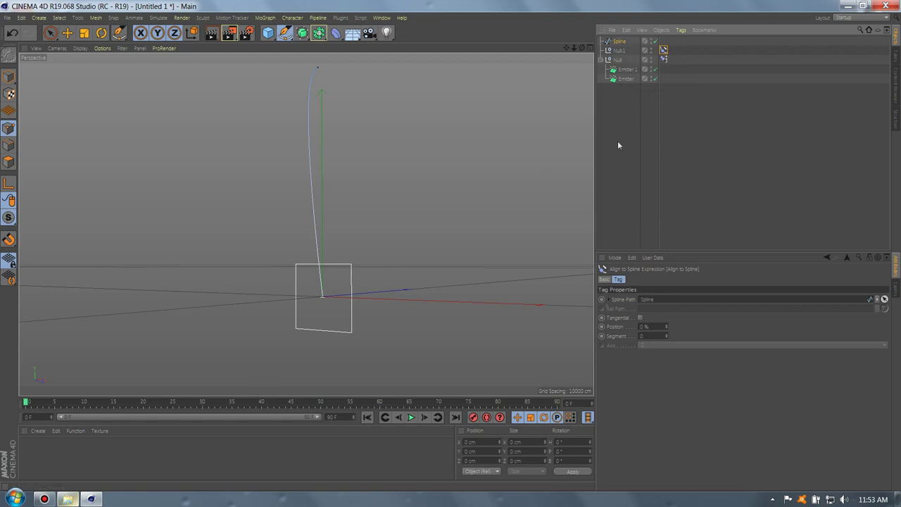
{"action": "left_click", "coordinate": [601, 326]}
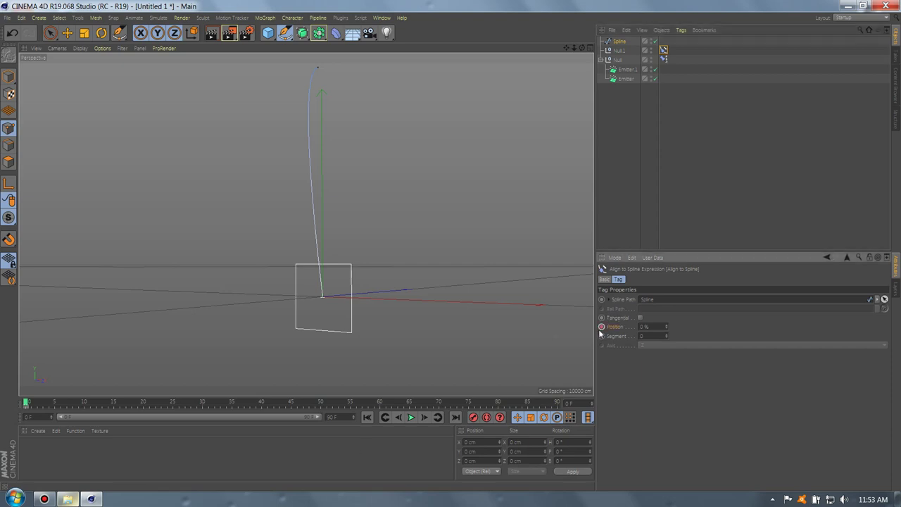
{"action": "left_click", "coordinate": [381, 404]}
{"action": "double_click", "coordinate": [643, 327]}
{"action": "type", "text": "100"}
{"action": "left_click", "coordinate": [602, 327]}
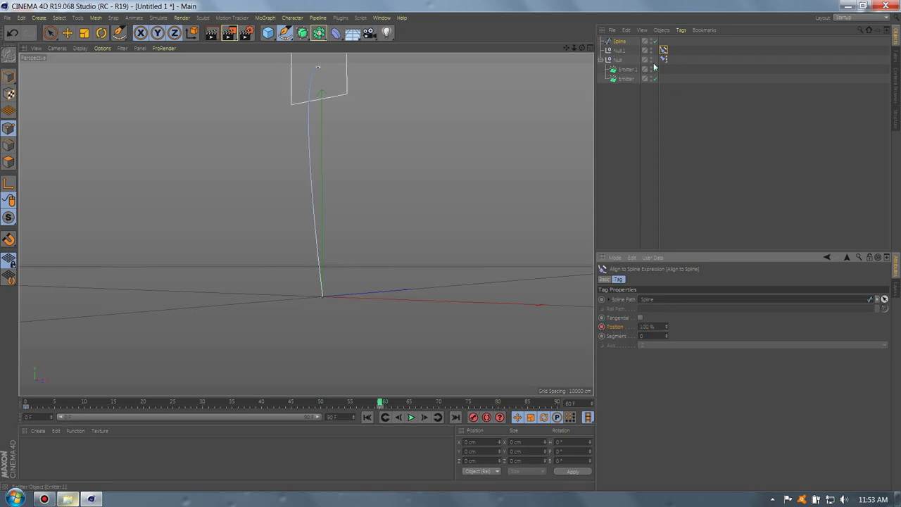
{"action": "left_click", "coordinate": [618, 50]}
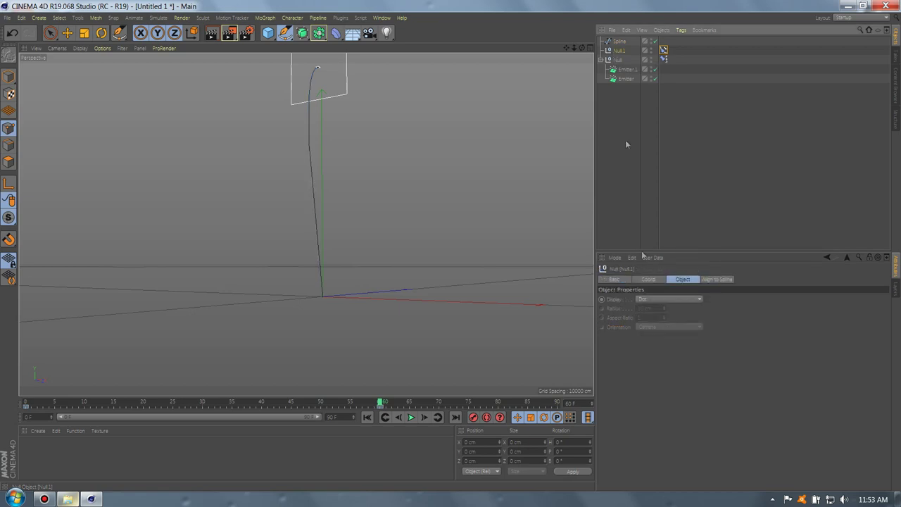
- Set Null.1's display to Sphere with a 5 cm radius
{"action": "left_click", "coordinate": [659, 301]}
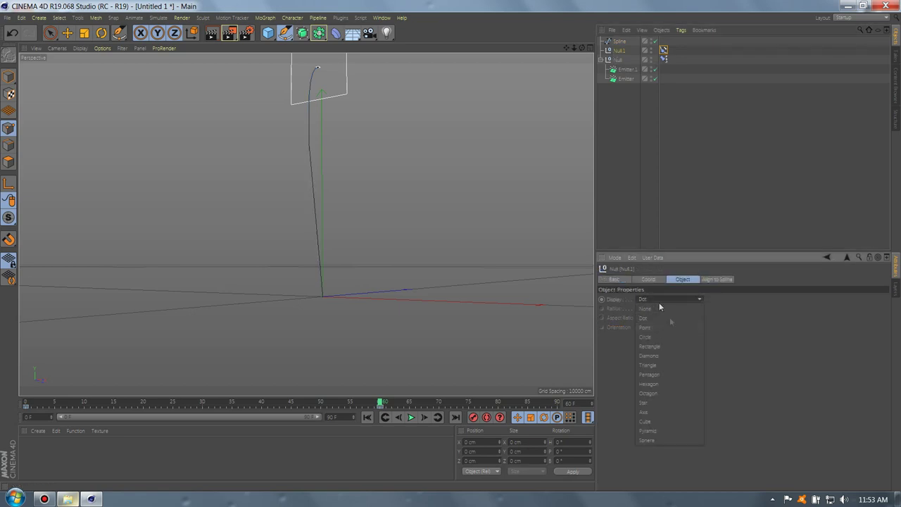
{"action": "left_click", "coordinate": [659, 442]}
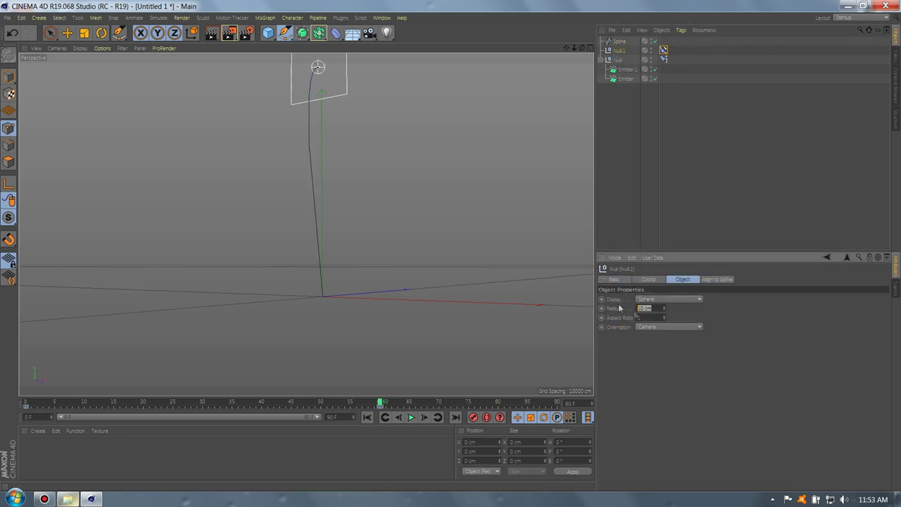
{"action": "double_click", "coordinate": [655, 308]}
{"action": "type", "text": "5"}
{"action": "key", "text": "Return"}
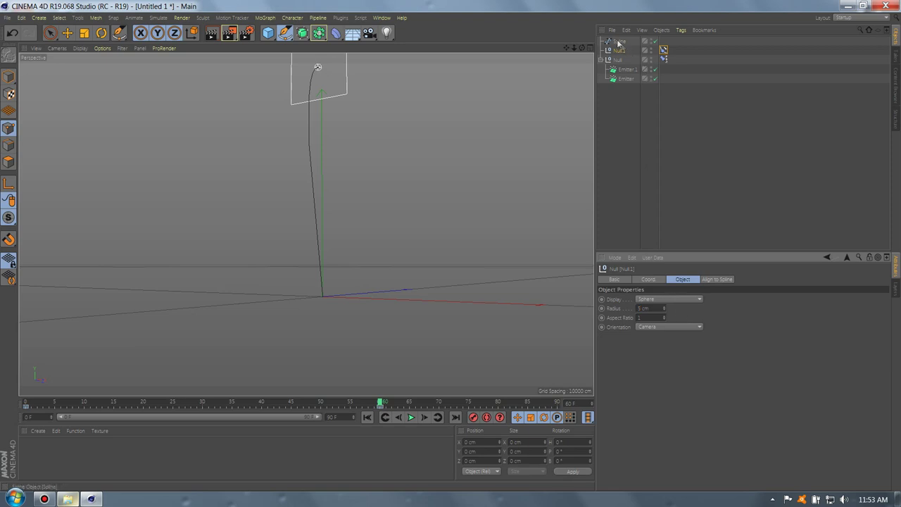
{"action": "left_click", "coordinate": [627, 105]}
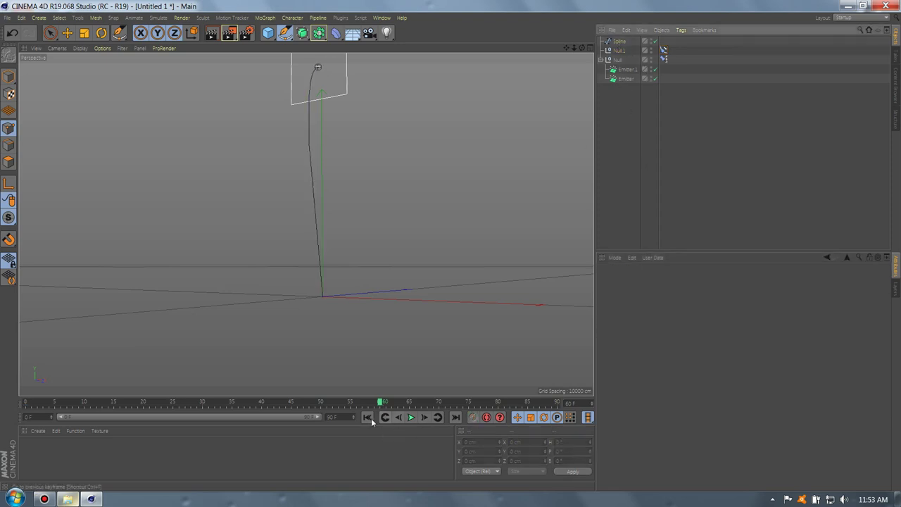
- Play from frame 0, stop around frame 78, and orbit around the particle burst
{"action": "left_click", "coordinate": [366, 417]}
{"action": "left_click", "coordinate": [411, 417]}
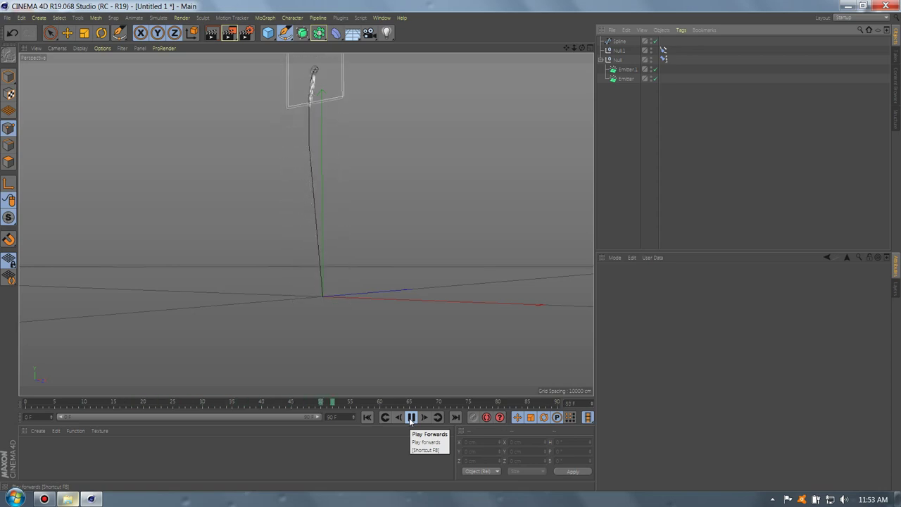
{"action": "left_click", "coordinate": [410, 417]}
{"action": "left_click_drag", "start_coordinate": [330, 183], "coordinate": [328, 276], "text": "alt"}
- Add a MoGraph Tracer linked to Emitter.1, with Limit From End and Amount 10
{"action": "left_click", "coordinate": [367, 417]}
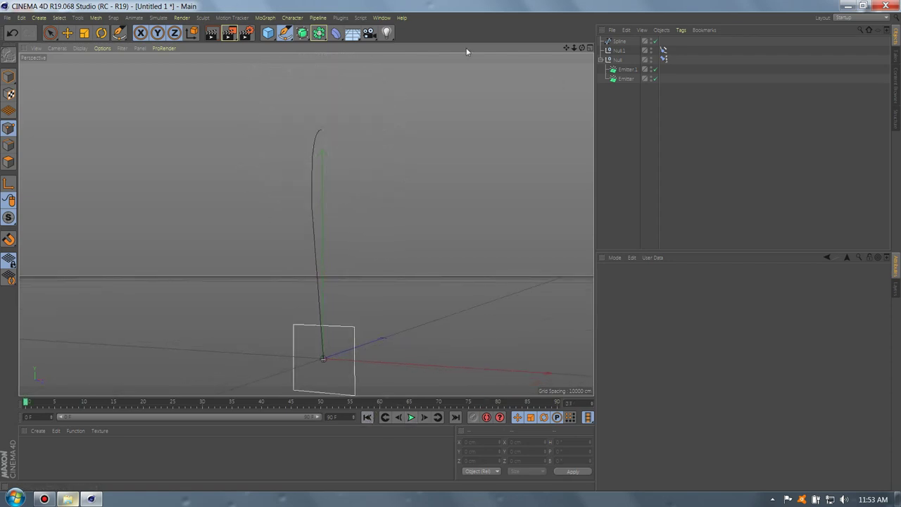
{"action": "left_click", "coordinate": [158, 17]}
{"action": "mouse_move", "coordinate": [172, 54]}
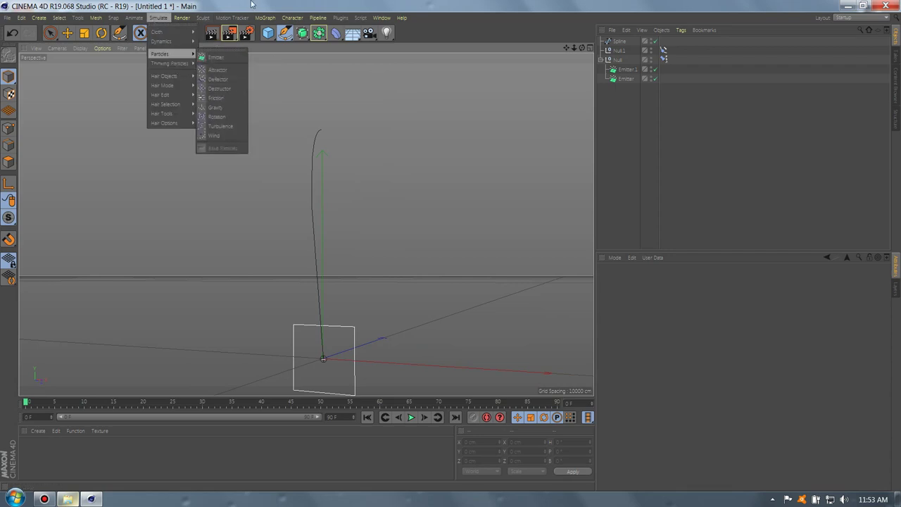
{"action": "left_click", "coordinate": [265, 18]}
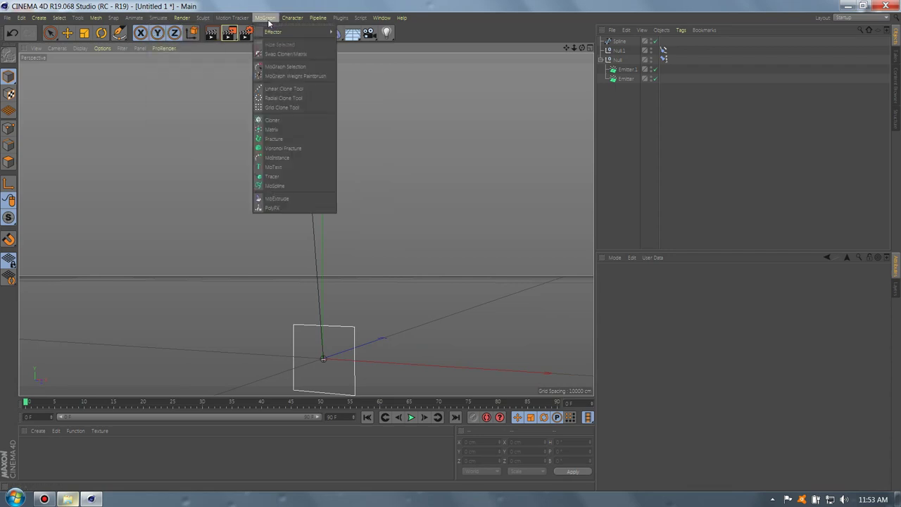
{"action": "left_click", "coordinate": [285, 176]}
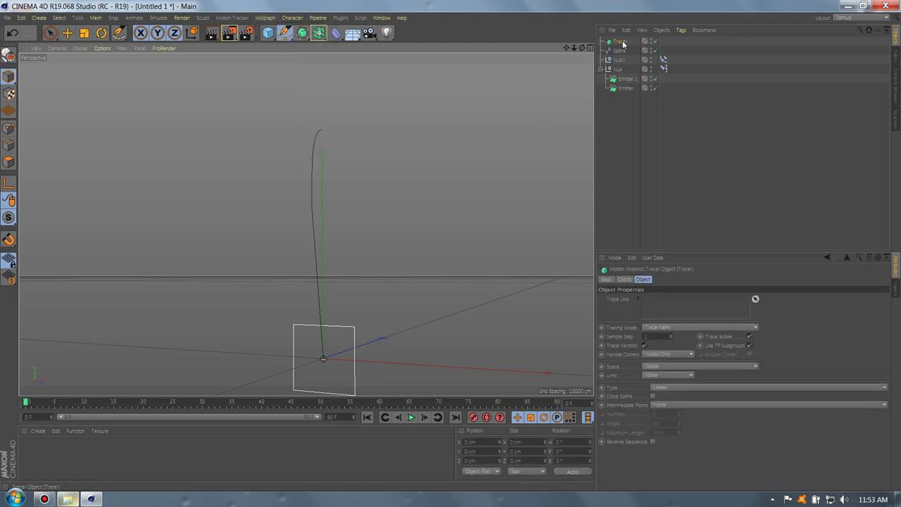
{"action": "mouse_move", "coordinate": [625, 79]}
{"action": "left_mouse_down"}
{"action": "mouse_move", "coordinate": [675, 310]}
{"action": "mouse_move", "coordinate": [669, 302]}
{"action": "left_mouse_up"}
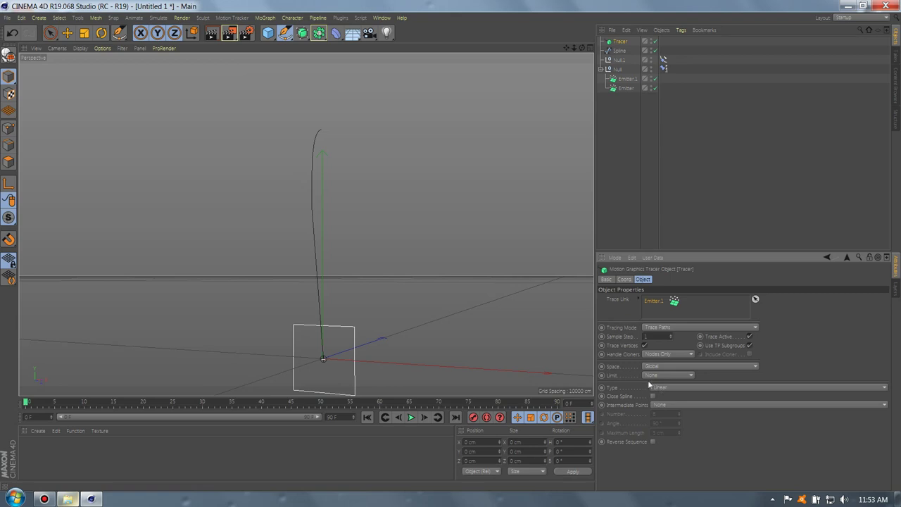
{"action": "left_click", "coordinate": [656, 376]}
{"action": "left_click", "coordinate": [665, 402]}
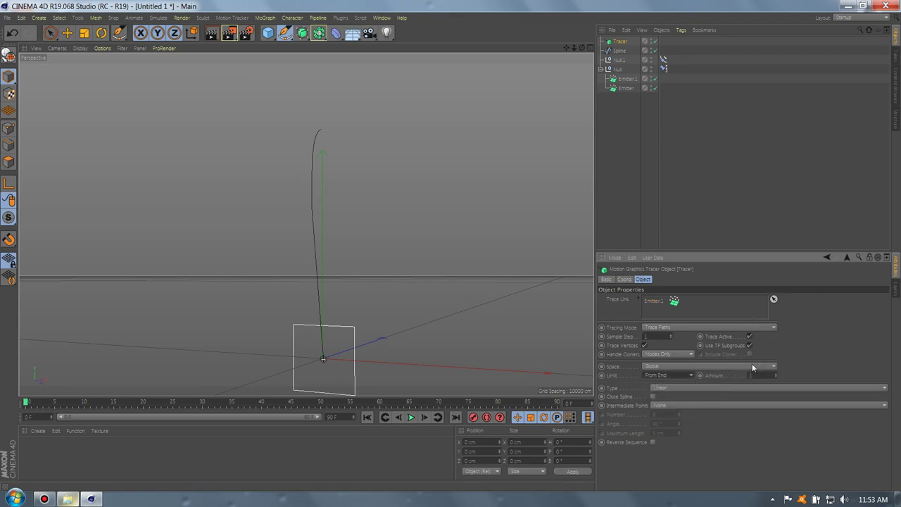
{"action": "left_click", "coordinate": [764, 373]}
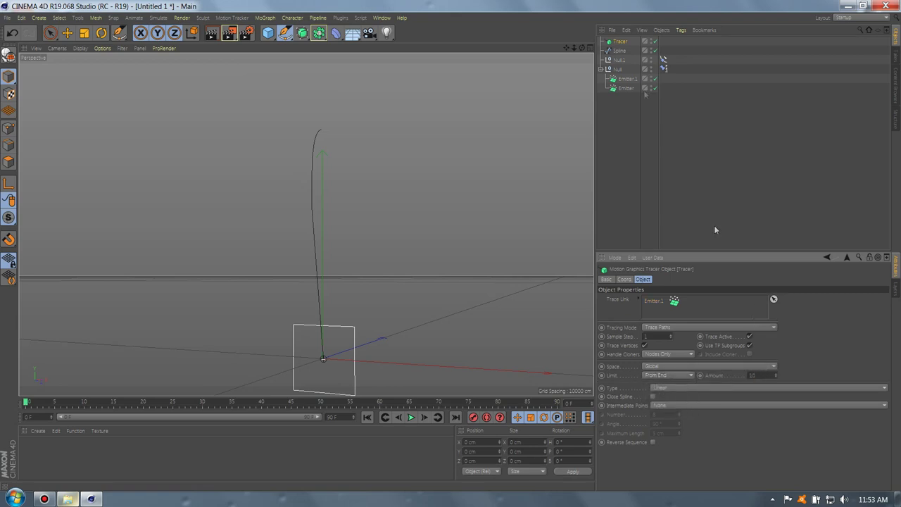
- Add Friction and Gravity particle forces, then play the animation to preview their effect
{"action": "left_click", "coordinate": [158, 18]}
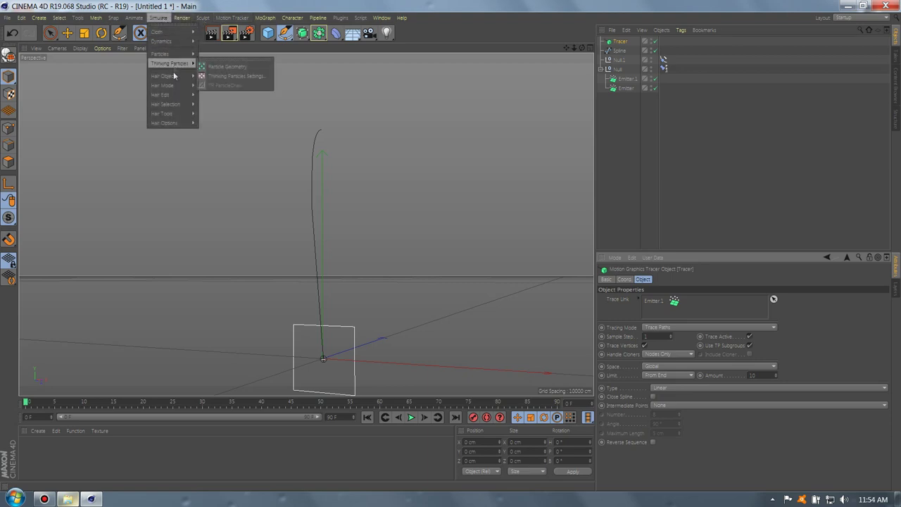
{"action": "left_click", "coordinate": [225, 92]}
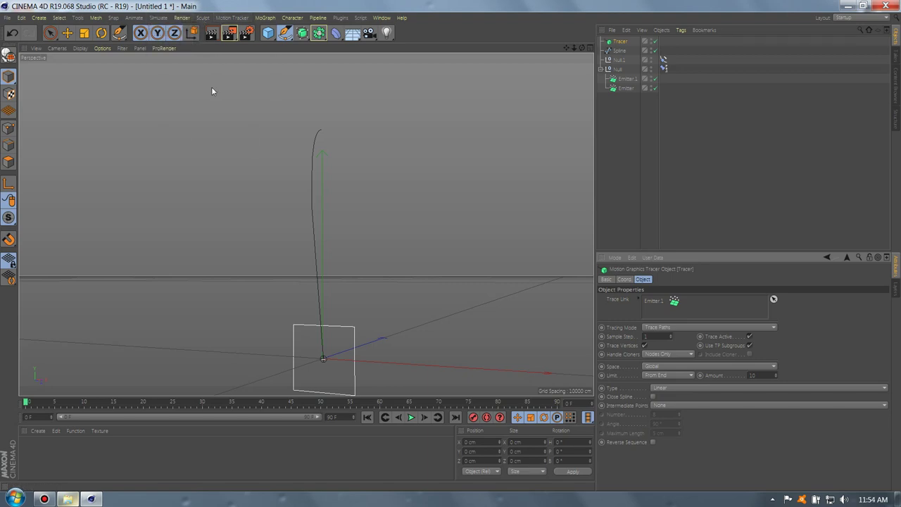
{"action": "left_click", "coordinate": [158, 17]}
{"action": "mouse_move", "coordinate": [177, 55]}
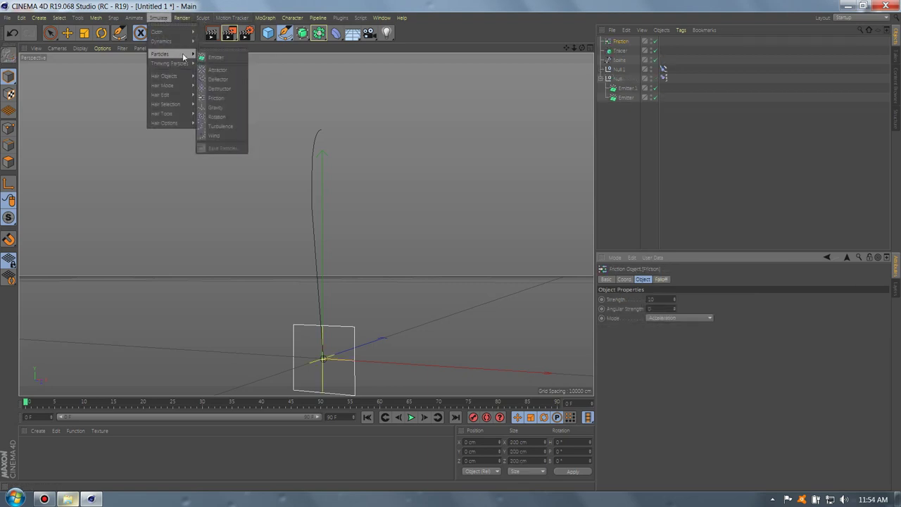
{"action": "left_click", "coordinate": [226, 108]}
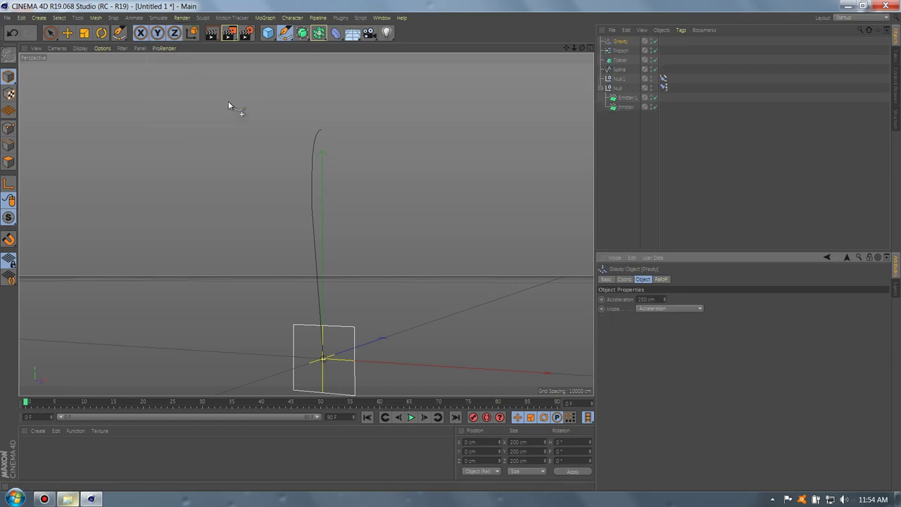
{"action": "left_click", "coordinate": [412, 416]}
{"action": "key", "text": "e"}
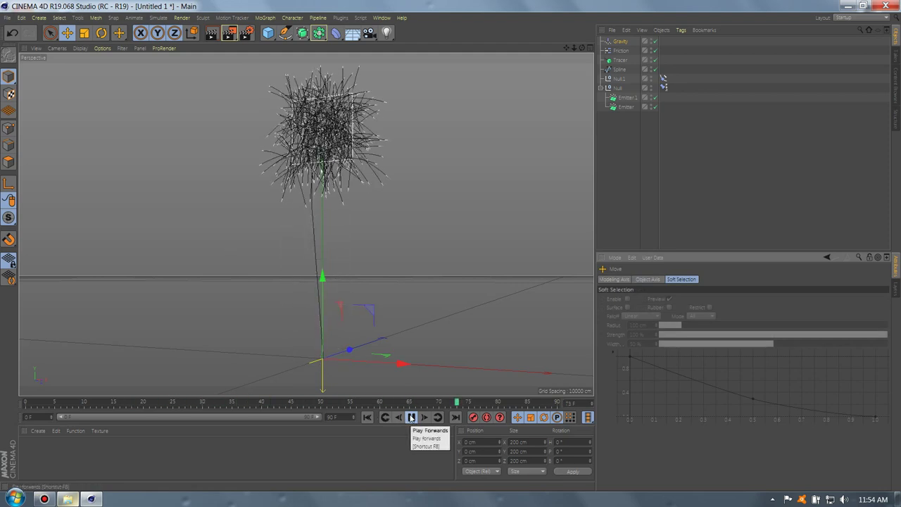
- Stop playback and tweak Emitter.1's birthrate, speed variation and Y-size, keeping 150 cm
{"action": "left_click", "coordinate": [412, 417]}
{"action": "left_click_drag", "start_coordinate": [315, 241], "coordinate": [370, 226], "text": "alt"}
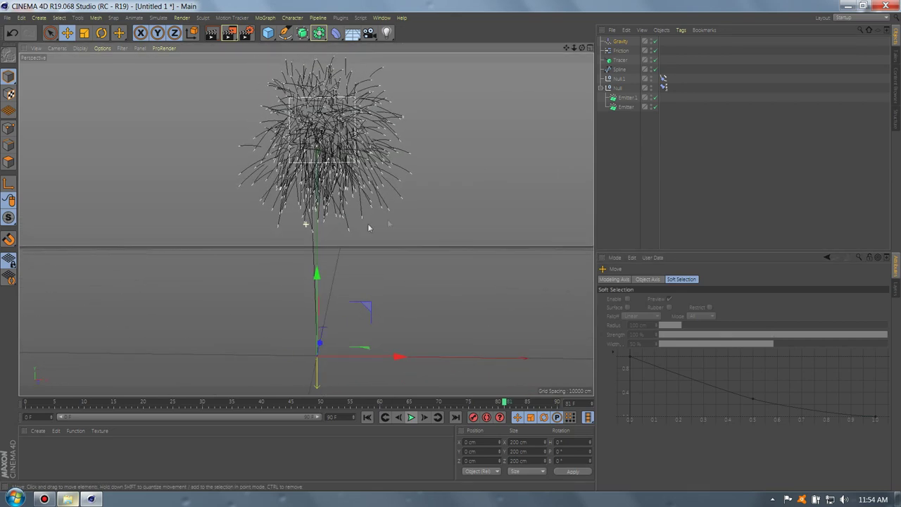
{"action": "left_click", "coordinate": [626, 97]}
{"action": "left_click", "coordinate": [655, 298]}
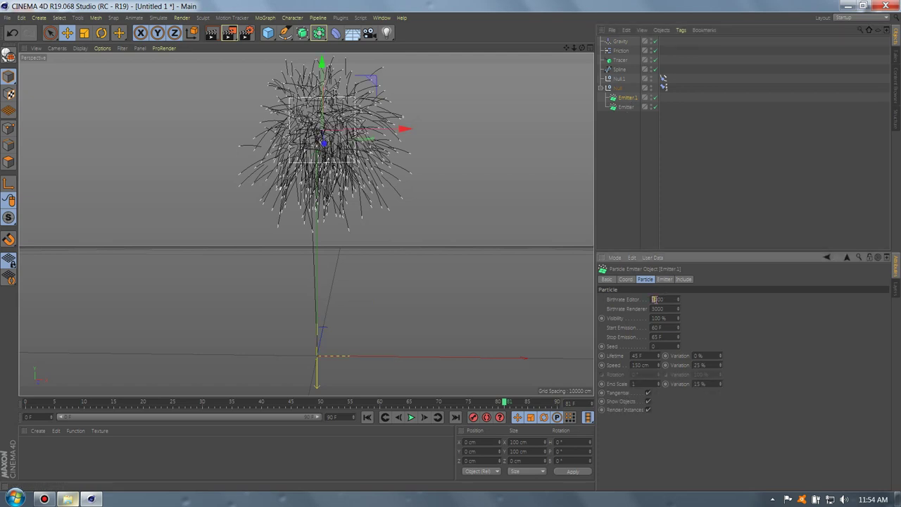
{"action": "double_click", "coordinate": [699, 365]}
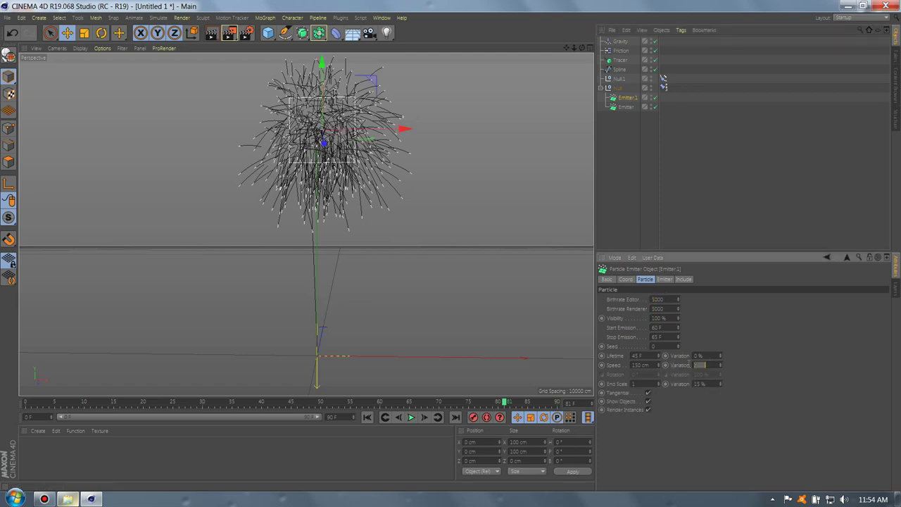
{"action": "left_click", "coordinate": [664, 279]}
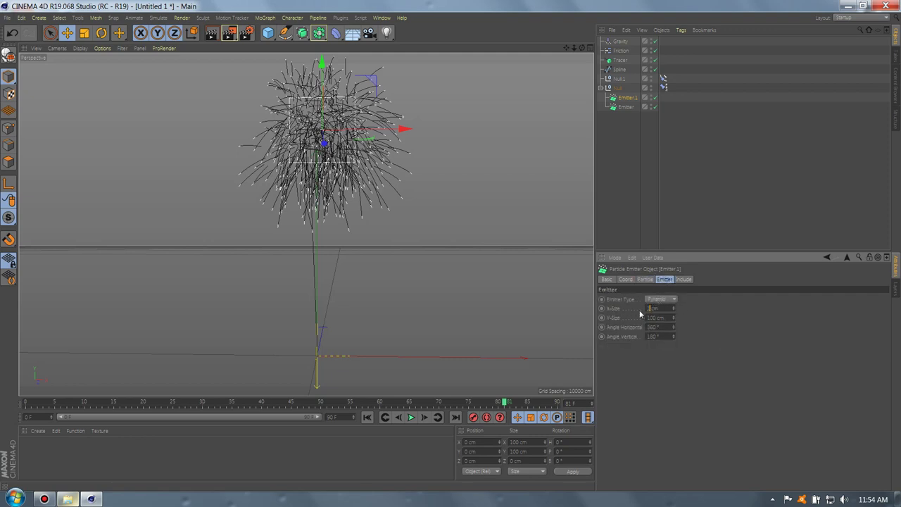
{"action": "type", "text": "1150"}
{"action": "key", "text": "Return"}
{"action": "key", "text": "ctrl+z"}
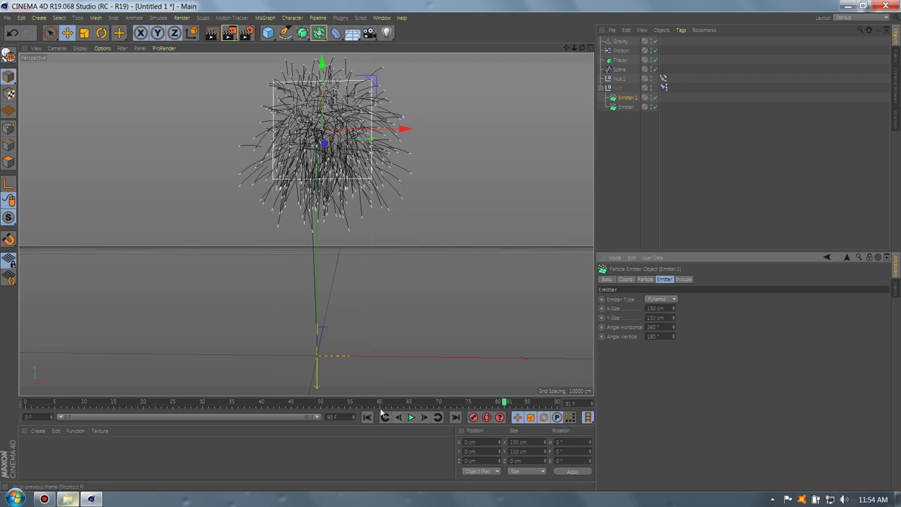
- Replay the simulation from frame 0, orbiting around the emitter's rising path, then stop it
{"action": "left_click", "coordinate": [367, 417]}
{"action": "left_click", "coordinate": [411, 416]}
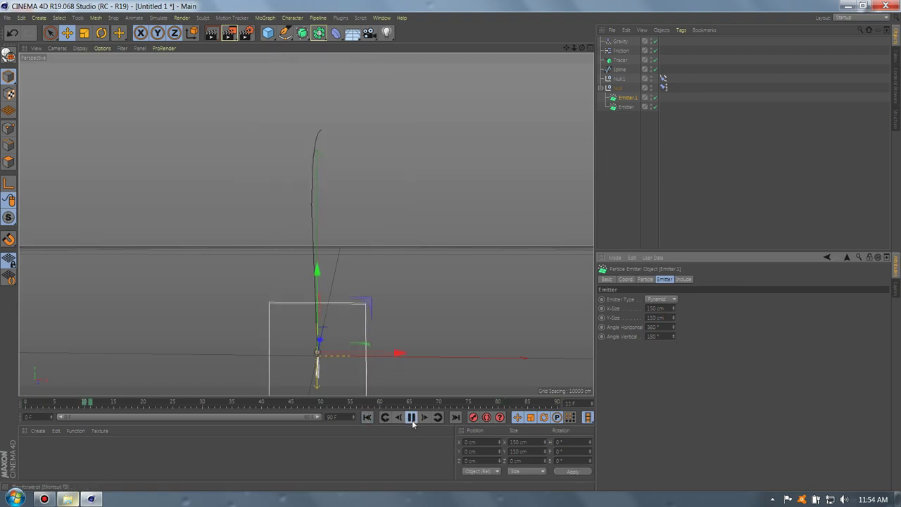
{"action": "left_click", "coordinate": [644, 146]}
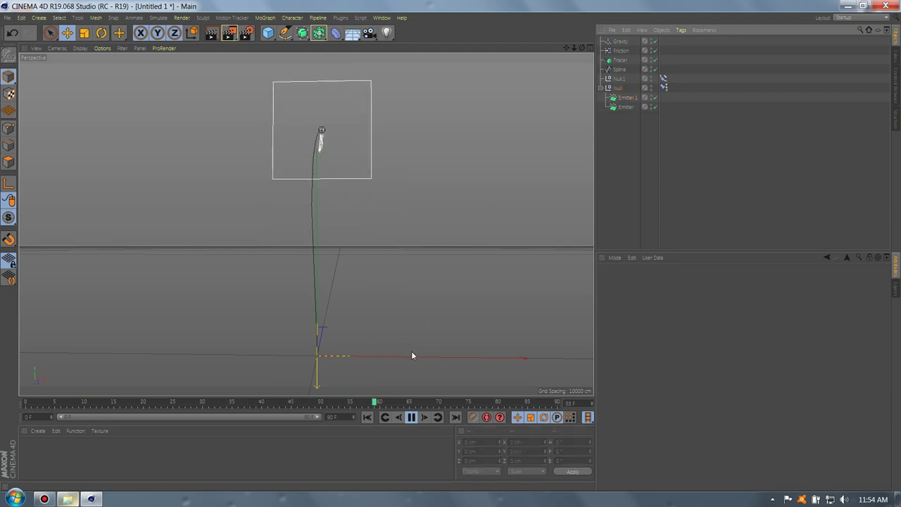
{"action": "left_click_drag", "start_coordinate": [334, 327], "coordinate": [368, 268], "text": "alt"}
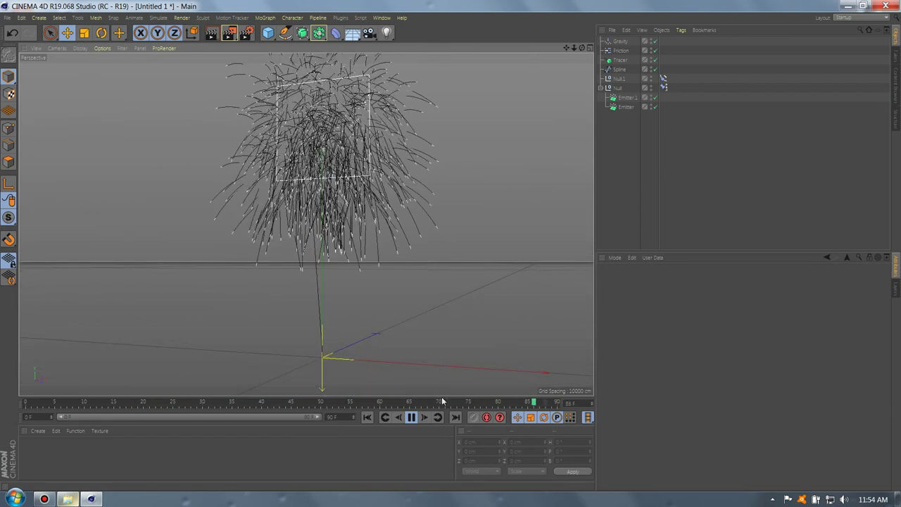
{"action": "left_click", "coordinate": [411, 416]}
- Rewind to the first frame and create a PyroCluster - VolumeTracer material
{"action": "left_click", "coordinate": [367, 417]}
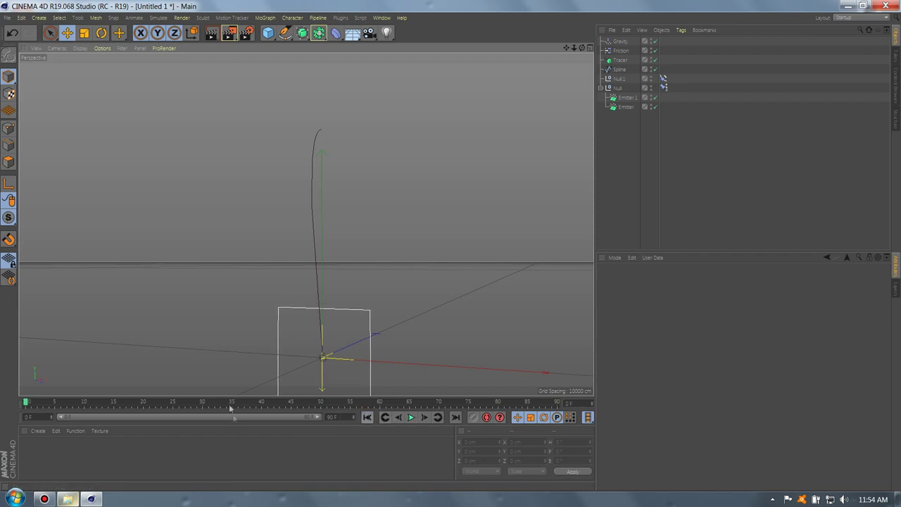
{"action": "left_click", "coordinate": [39, 431]}
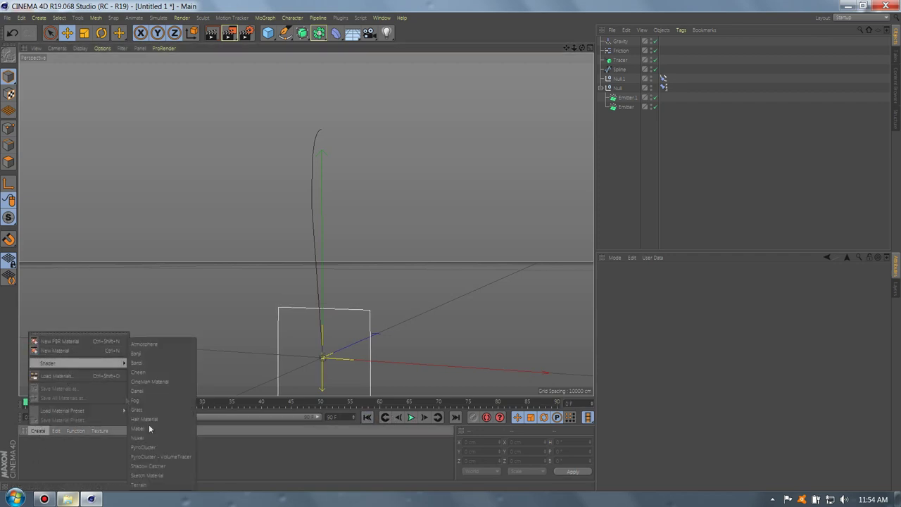
{"action": "left_click", "coordinate": [159, 457]}
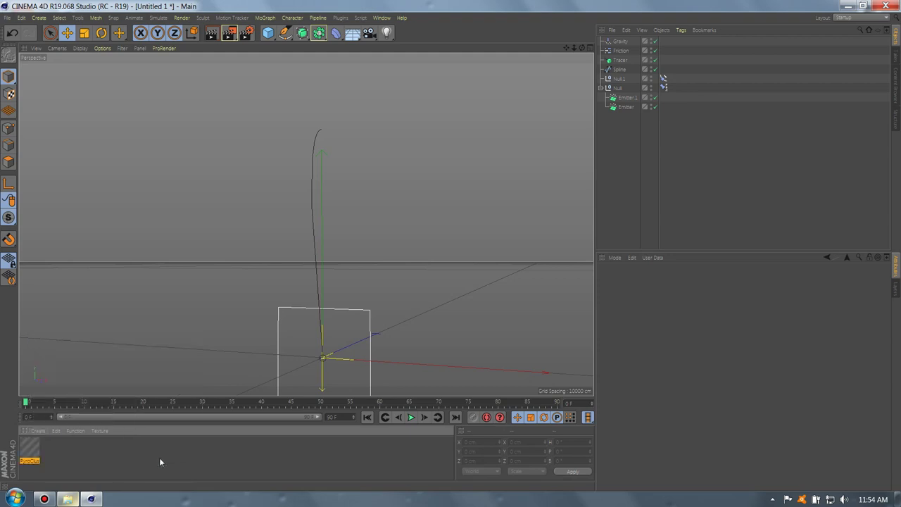
- Create a PyroCluster material and open it in the Material Editor
{"action": "left_click", "coordinate": [37, 431]}
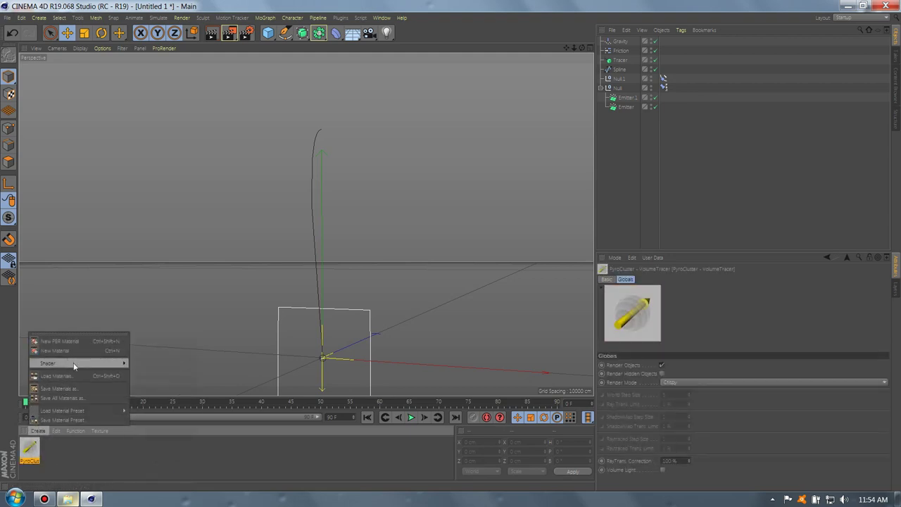
{"action": "mouse_move", "coordinate": [77, 363]}
{"action": "left_click", "coordinate": [156, 447]}
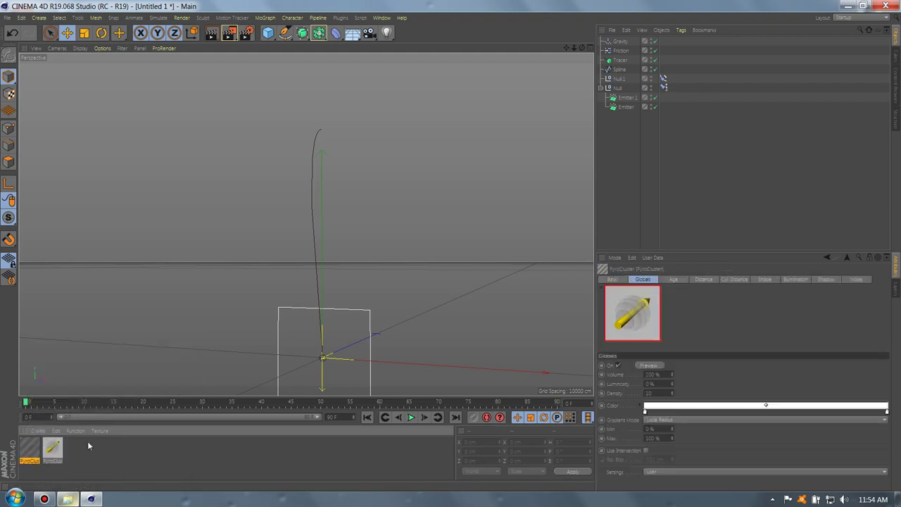
{"action": "double_click", "coordinate": [31, 449]}
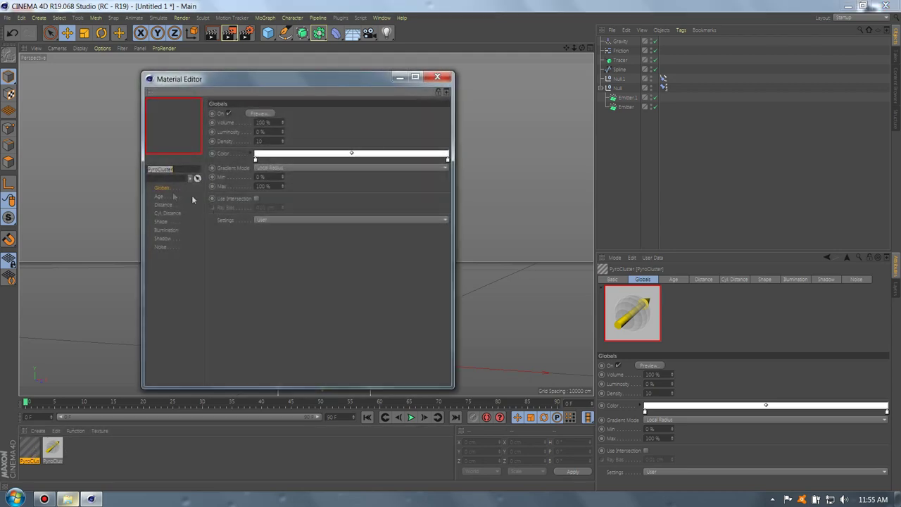
- Apply the Fireball preset to the PyroCluster material's global settings
{"action": "left_click", "coordinate": [165, 192]}
{"action": "left_click", "coordinate": [267, 220]}
{"action": "left_click", "coordinate": [284, 269]}
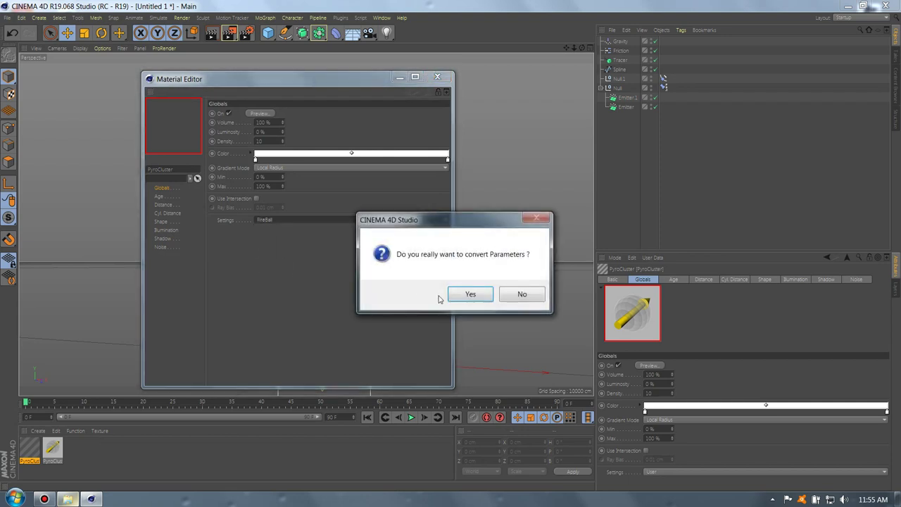
{"action": "left_click", "coordinate": [469, 294]}
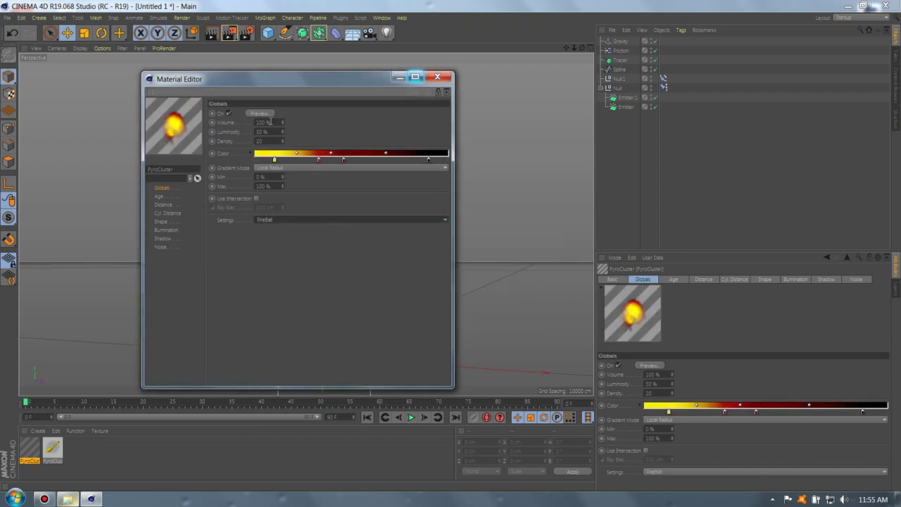
- Set the PyroCluster shape radius to 3 cm and close the Material Editor
{"action": "left_click", "coordinate": [163, 238]}
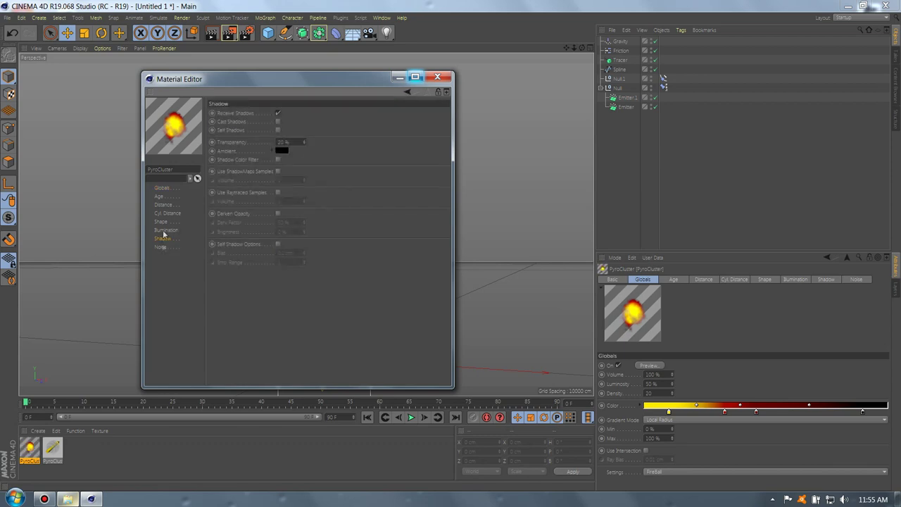
{"action": "left_click", "coordinate": [162, 222]}
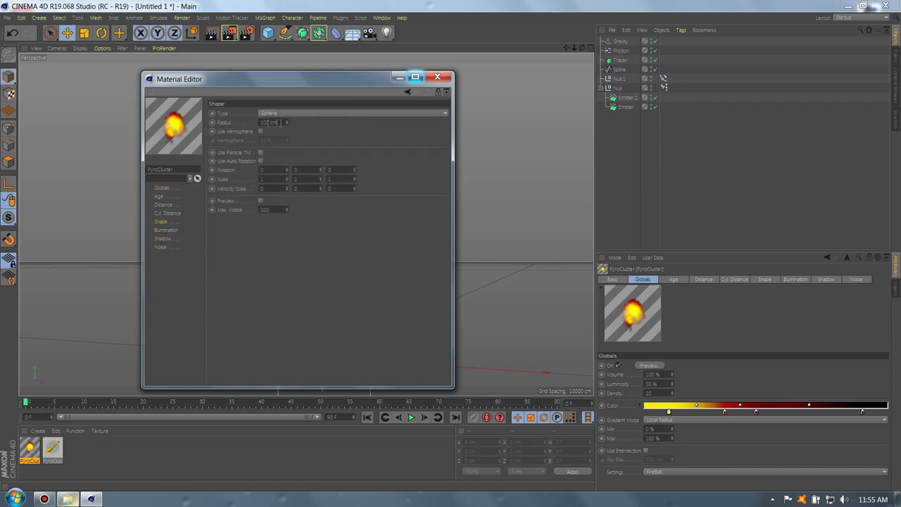
{"action": "key", "text": "Return"}
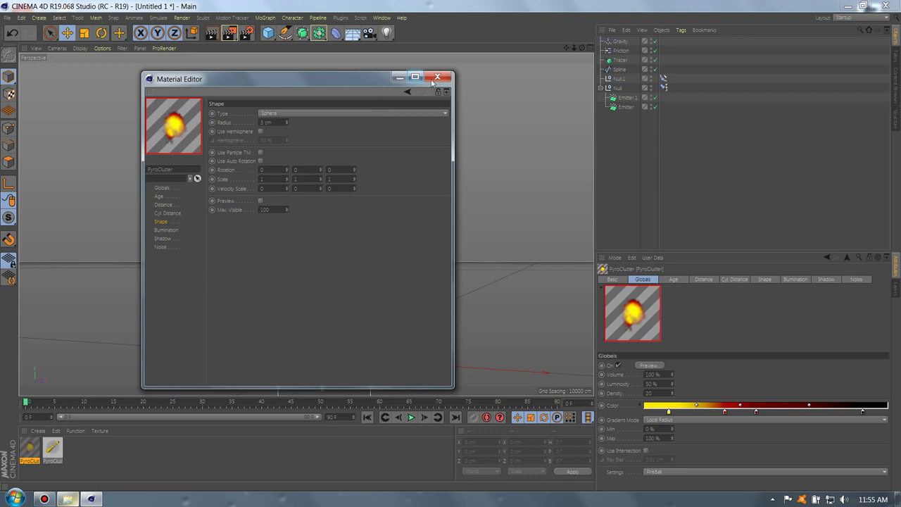
{"action": "left_click", "coordinate": [433, 79]}
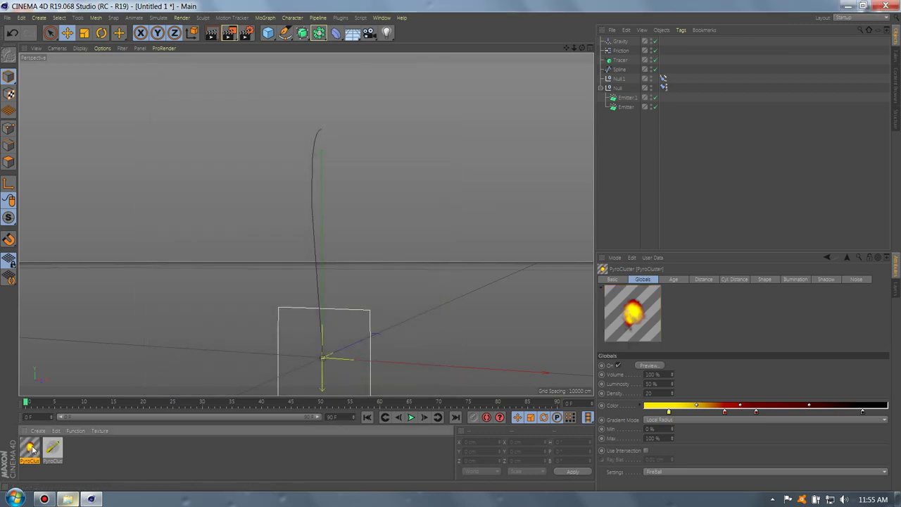
- Create a new Hair Material
{"action": "left_click", "coordinate": [43, 431]}
{"action": "mouse_move", "coordinate": [69, 364]}
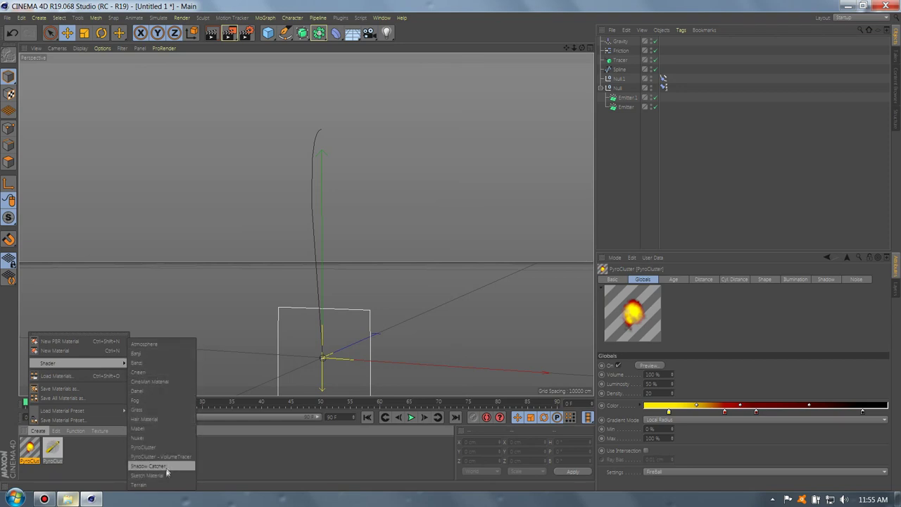
{"action": "left_click", "coordinate": [148, 419]}
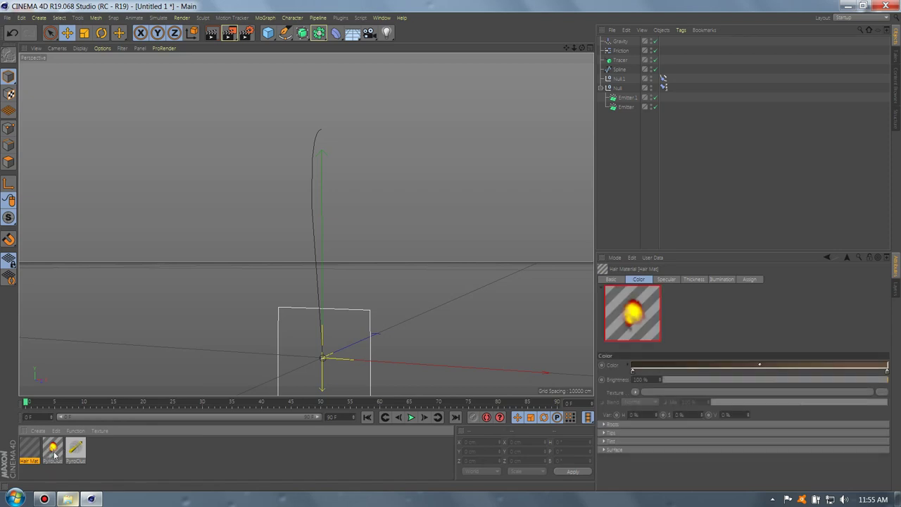
- Duplicate the PyroCluster material and open the copy's Globals settings
{"action": "left_click", "coordinate": [55, 455]}
{"action": "left_click_drag", "start_coordinate": [60, 453], "coordinate": [68, 454], "text": "ctrl"}
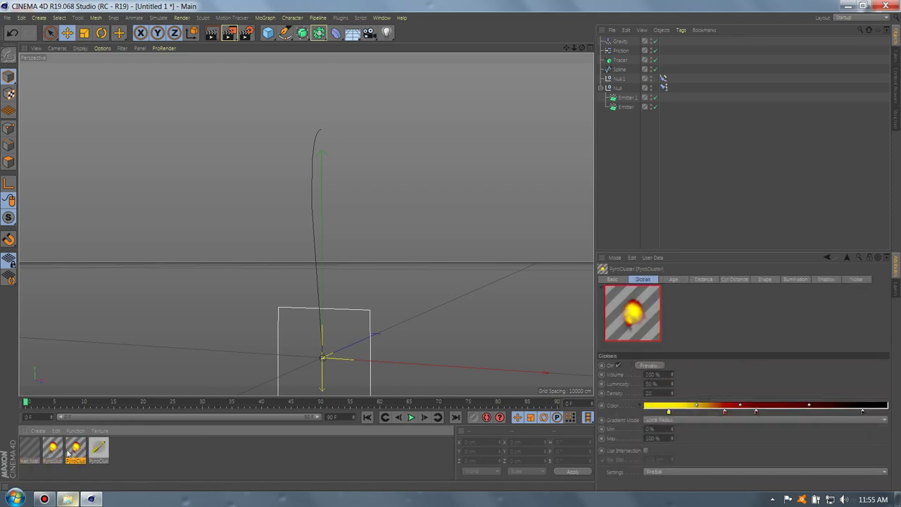
{"action": "double_click", "coordinate": [76, 449]}
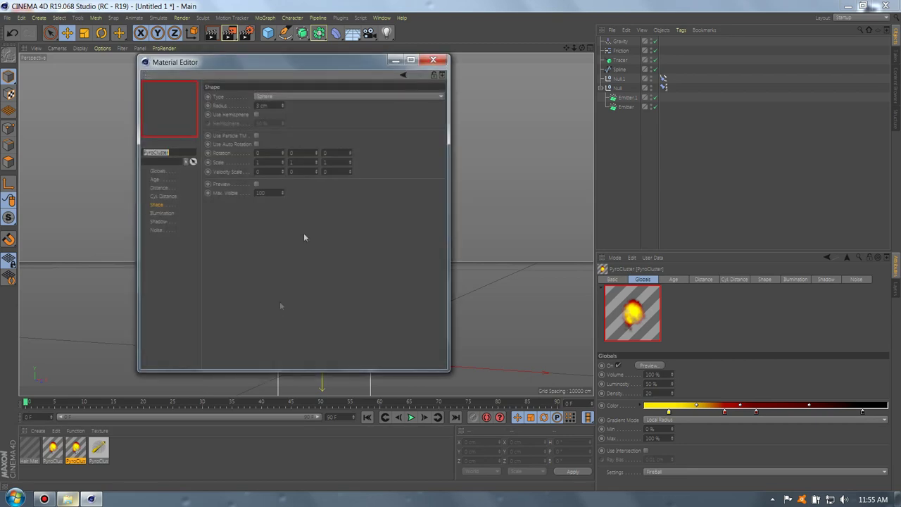
{"action": "left_click", "coordinate": [157, 173]}
- Change a middle gradient knot of the PyroCluster copy to a bright teal blue
{"action": "left_click", "coordinate": [339, 143]}
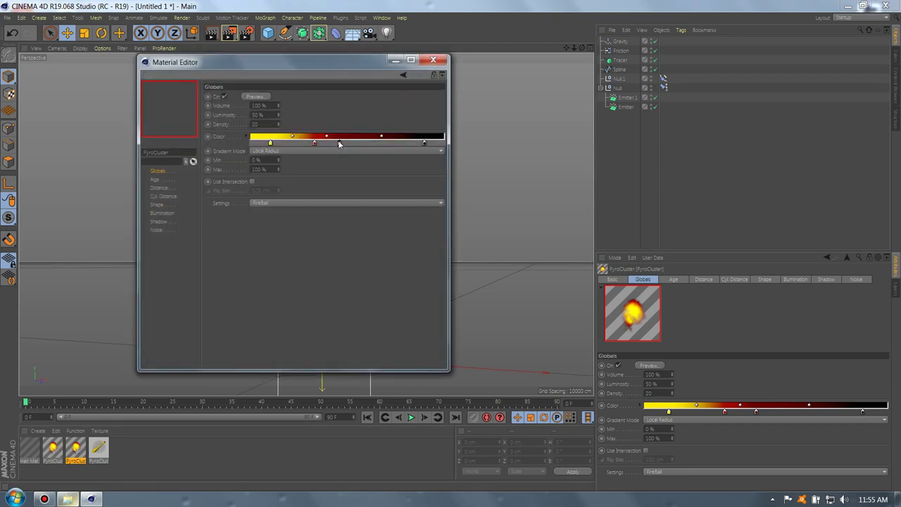
{"action": "double_click", "coordinate": [343, 144]}
{"action": "left_click", "coordinate": [366, 141]}
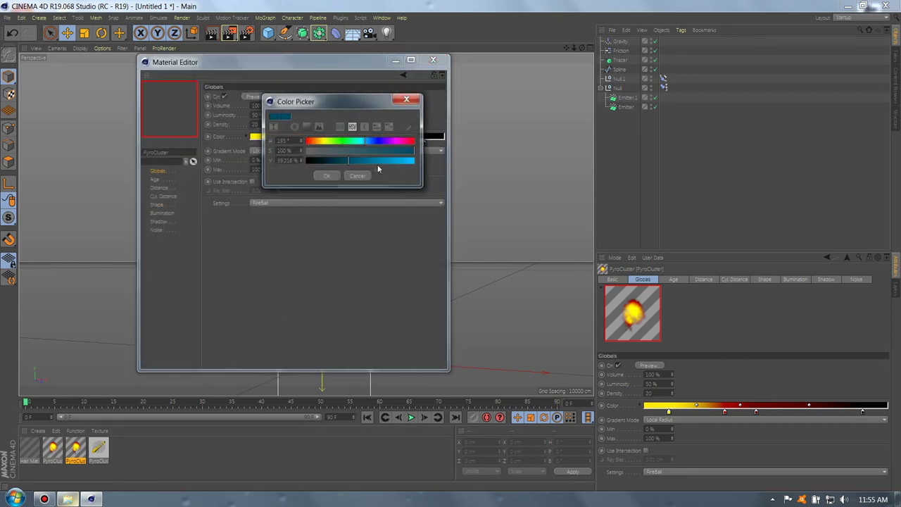
{"action": "left_click_drag", "start_coordinate": [377, 169], "coordinate": [374, 173]}
{"action": "left_click", "coordinate": [327, 175]}
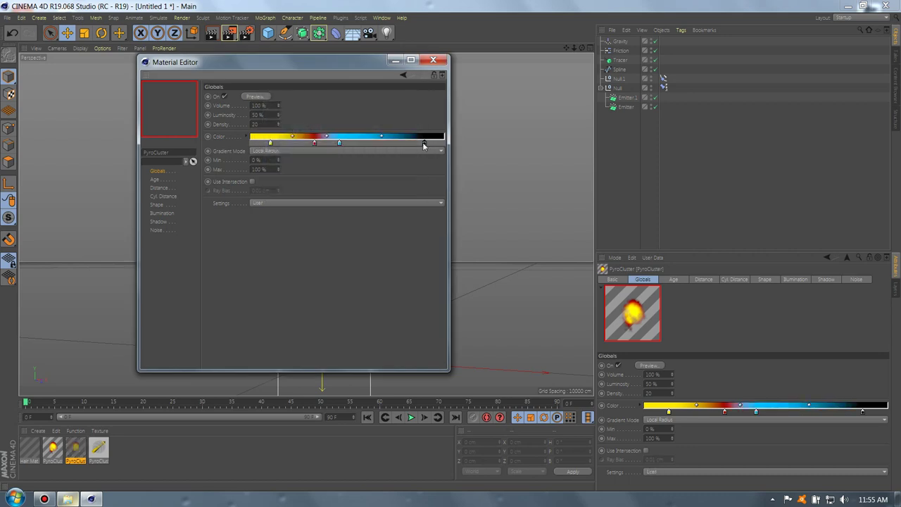
- Turn the gradient's black end colour pink and close the material editor
{"action": "double_click", "coordinate": [424, 144]}
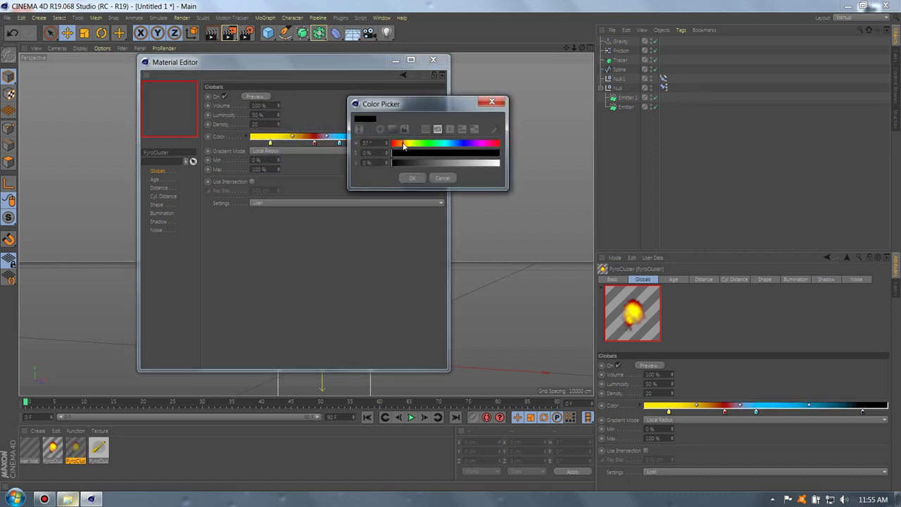
{"action": "left_click", "coordinate": [414, 178]}
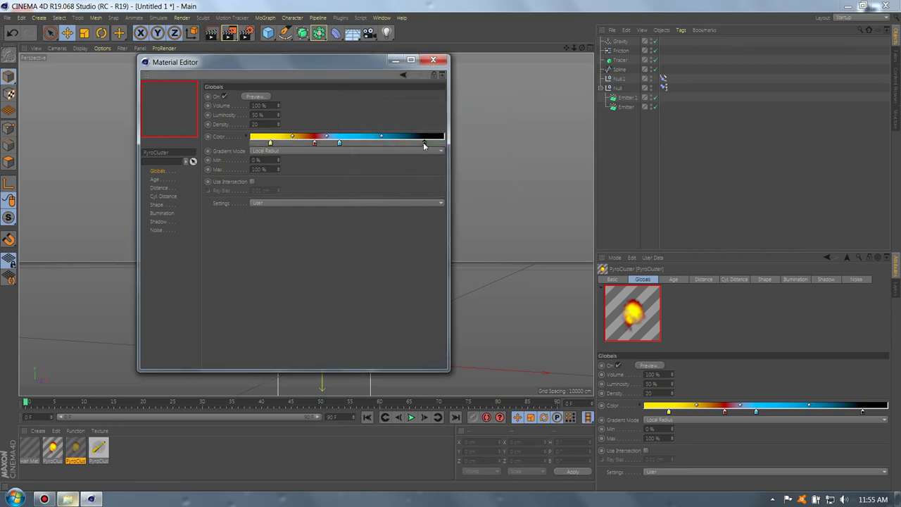
{"action": "double_click", "coordinate": [425, 143]}
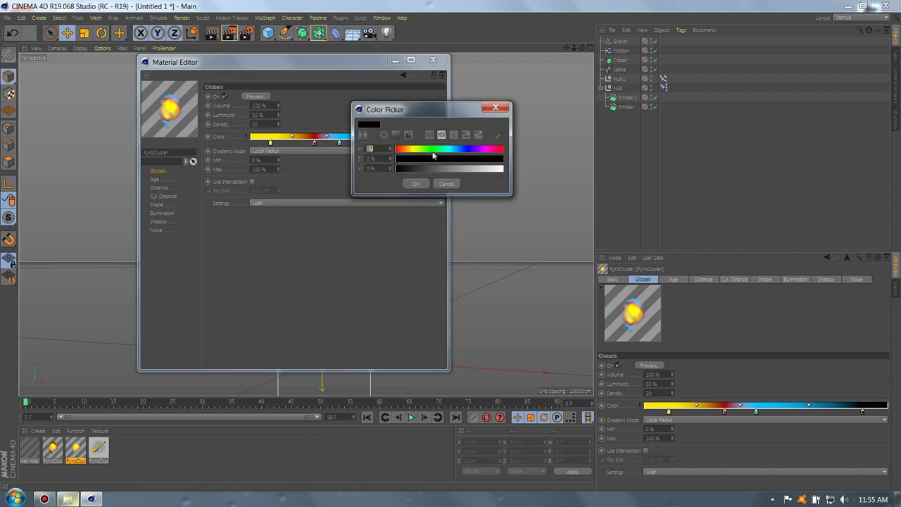
{"action": "left_click", "coordinate": [499, 169]}
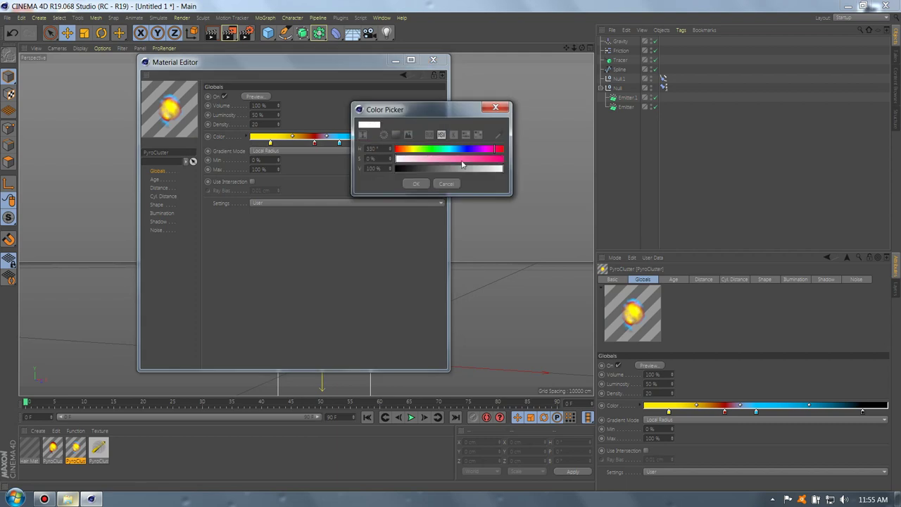
{"action": "left_click_drag", "start_coordinate": [462, 162], "coordinate": [473, 161]}
{"action": "key", "text": "Return"}
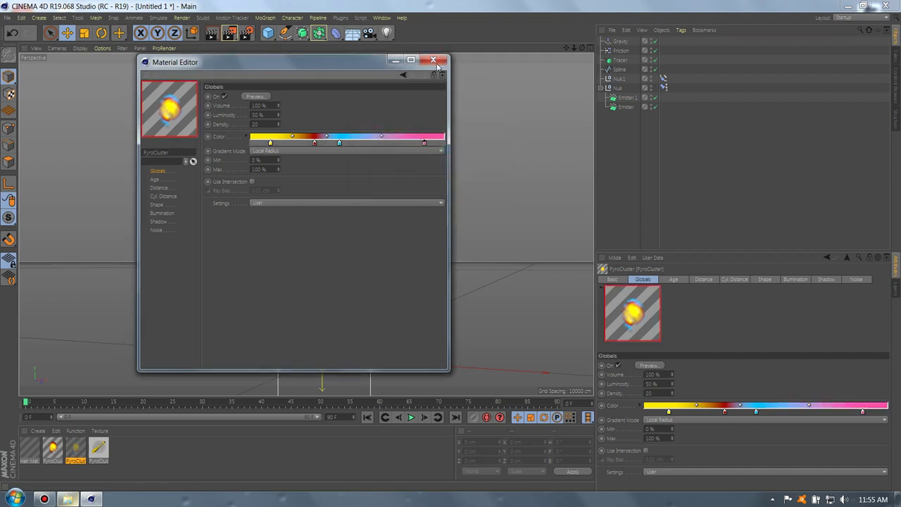
{"action": "left_click", "coordinate": [435, 62]}
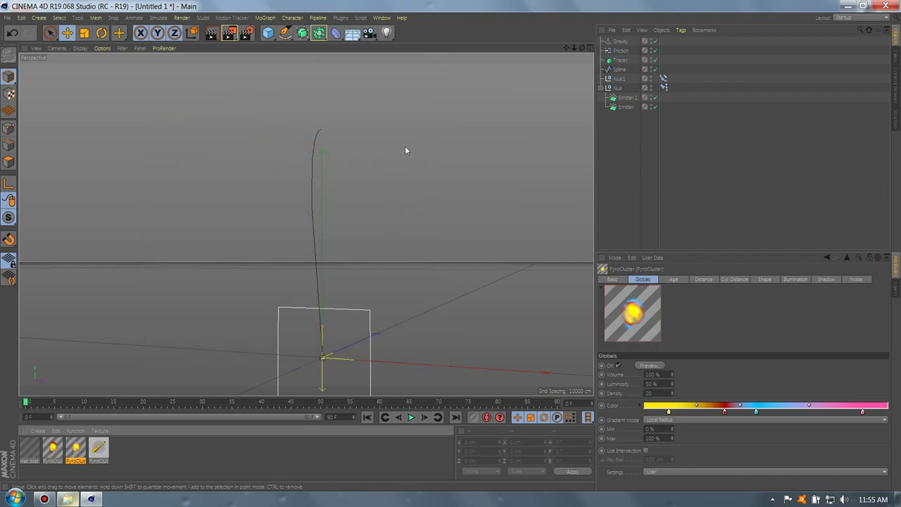
- Set the Hair Mat colour gradient's start knot to bright yellow
{"action": "double_click", "coordinate": [31, 448]}
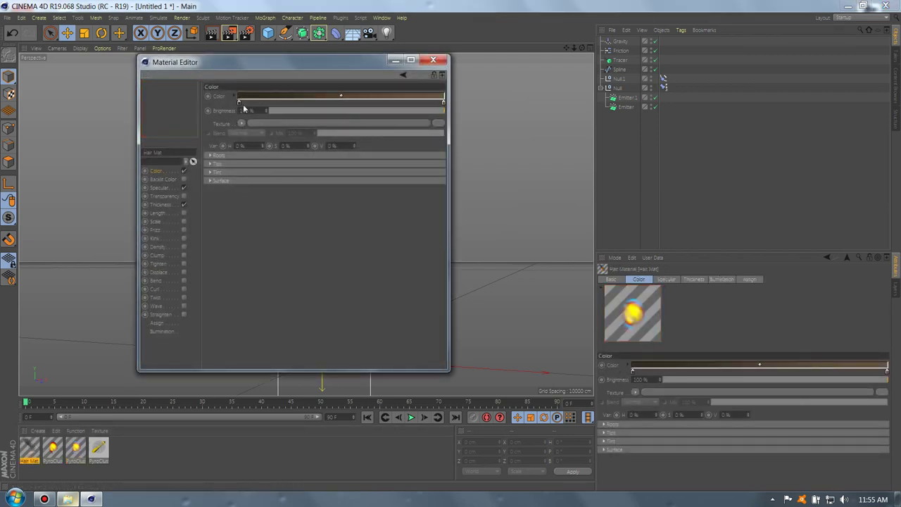
{"action": "double_click", "coordinate": [240, 103]}
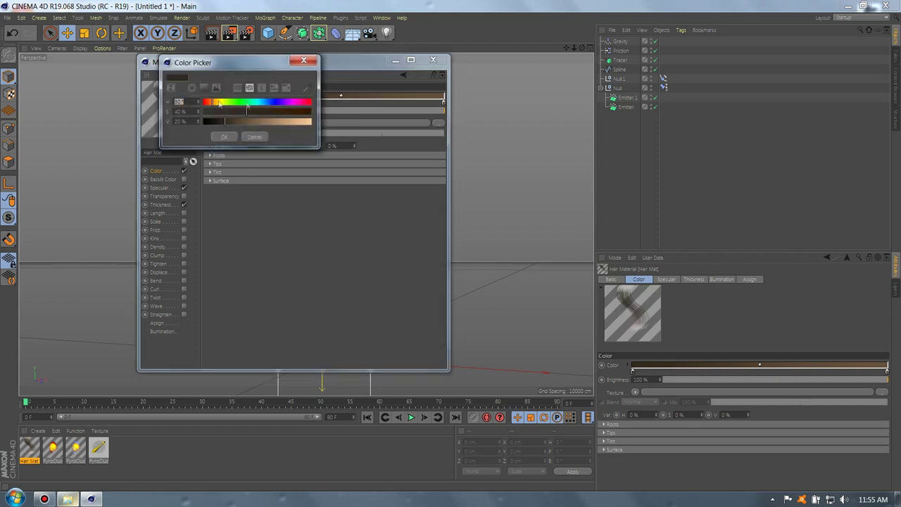
{"action": "left_click_drag", "start_coordinate": [271, 121], "coordinate": [290, 113]}
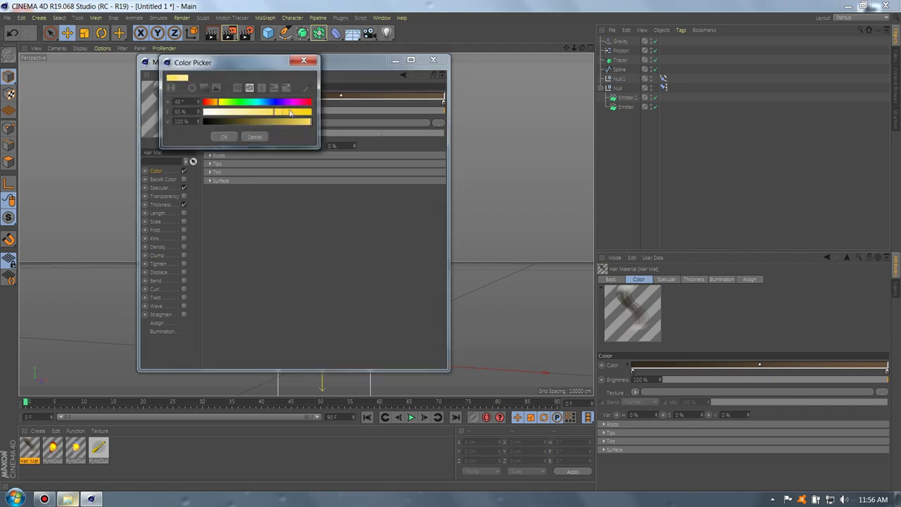
{"action": "left_click", "coordinate": [226, 137]}
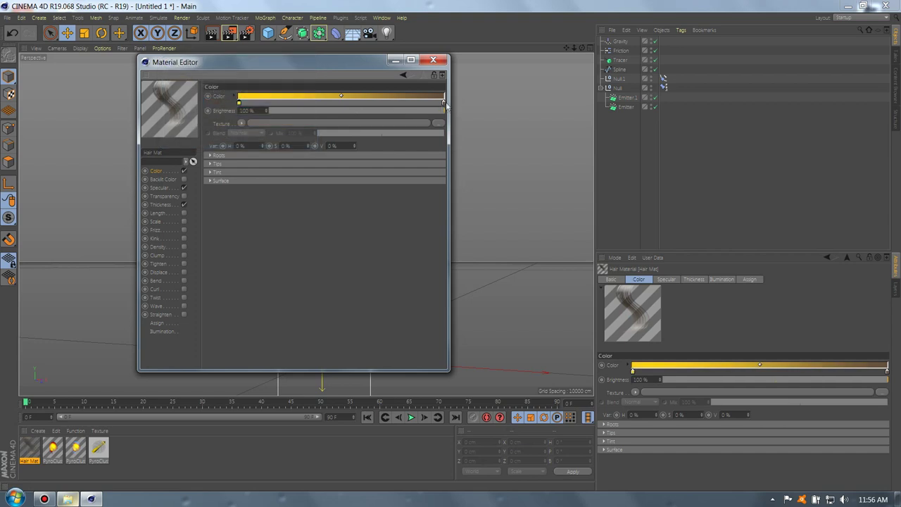
- Set the gradient's end knot to deep orange and close the material editor
{"action": "double_click", "coordinate": [443, 104]}
{"action": "left_click_drag", "start_coordinate": [458, 103], "coordinate": [514, 121]}
{"action": "left_click", "coordinate": [428, 137]}
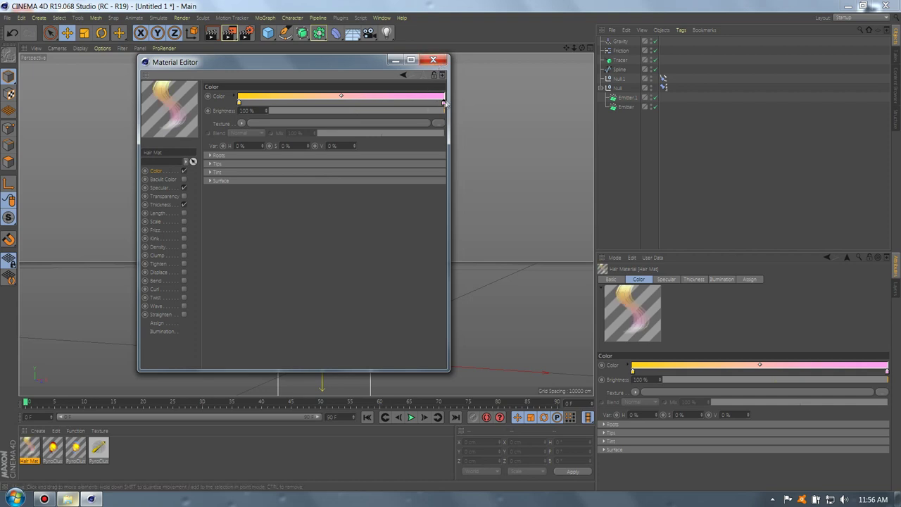
{"action": "double_click", "coordinate": [443, 104]}
{"action": "left_click_drag", "start_coordinate": [425, 105], "coordinate": [516, 115]}
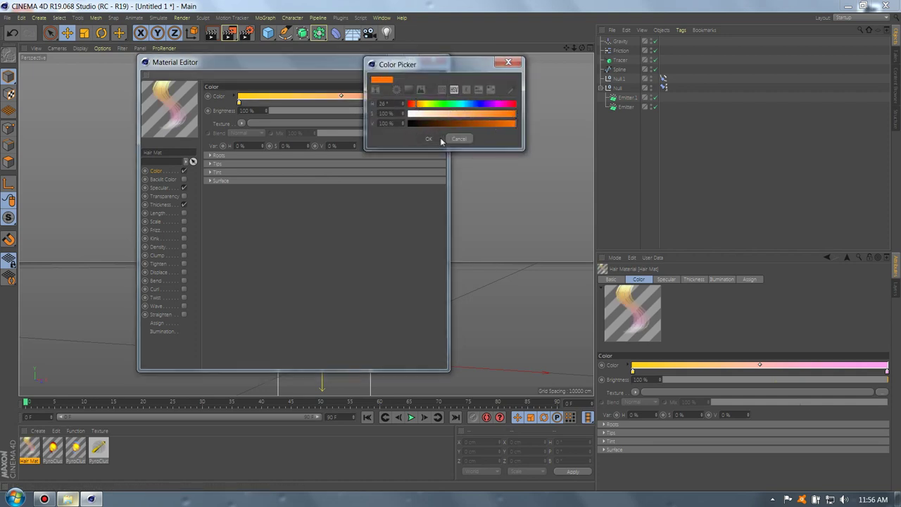
{"action": "left_click", "coordinate": [429, 138]}
{"action": "left_click", "coordinate": [433, 61]}
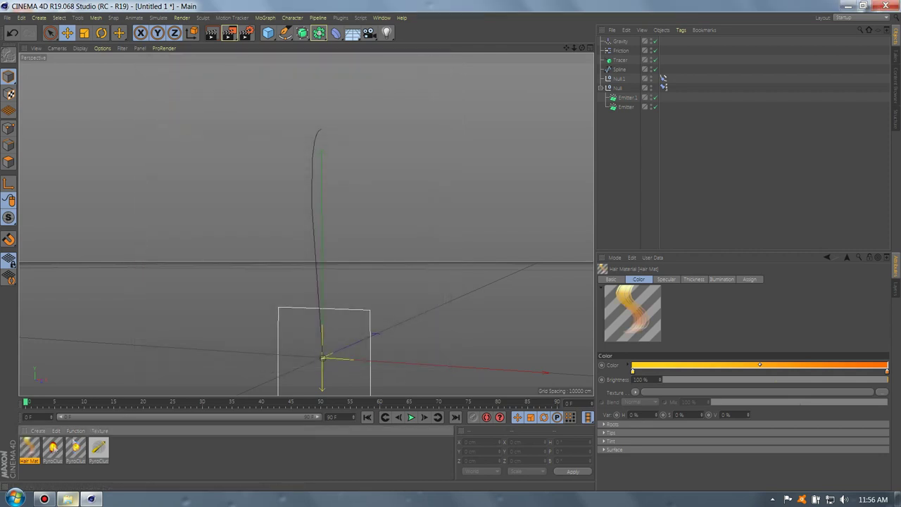
{"action": "double_click", "coordinate": [31, 448]}
- In Hair Mat's Thickness channel, lower the curve's tip end, set Tip 0.7 cm and Variation 3 cm
{"action": "left_click", "coordinate": [164, 204]}
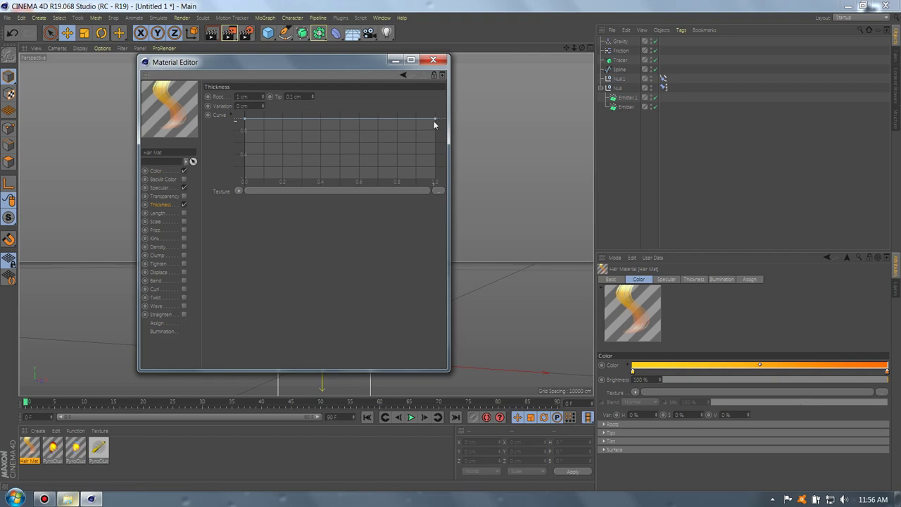
{"action": "left_click_drag", "start_coordinate": [435, 125], "coordinate": [428, 178]}
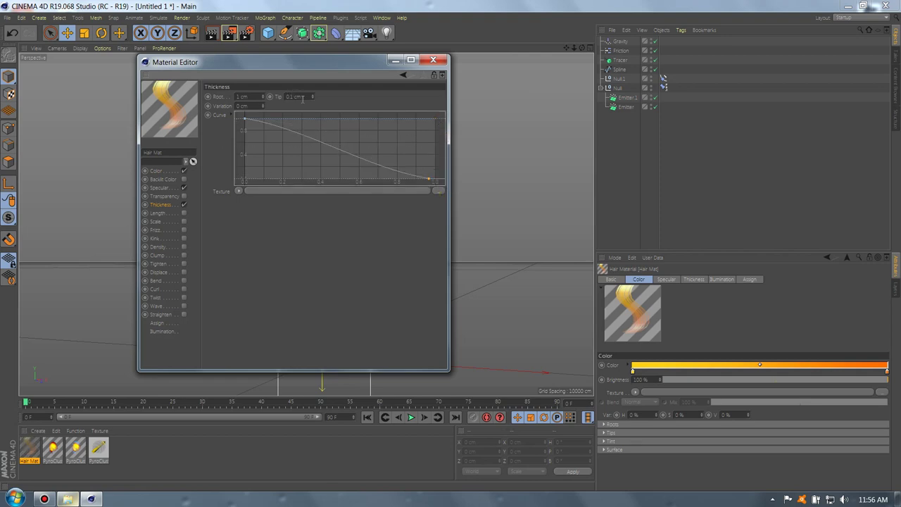
{"action": "double_click", "coordinate": [301, 97]}
{"action": "type", "text": "3"}
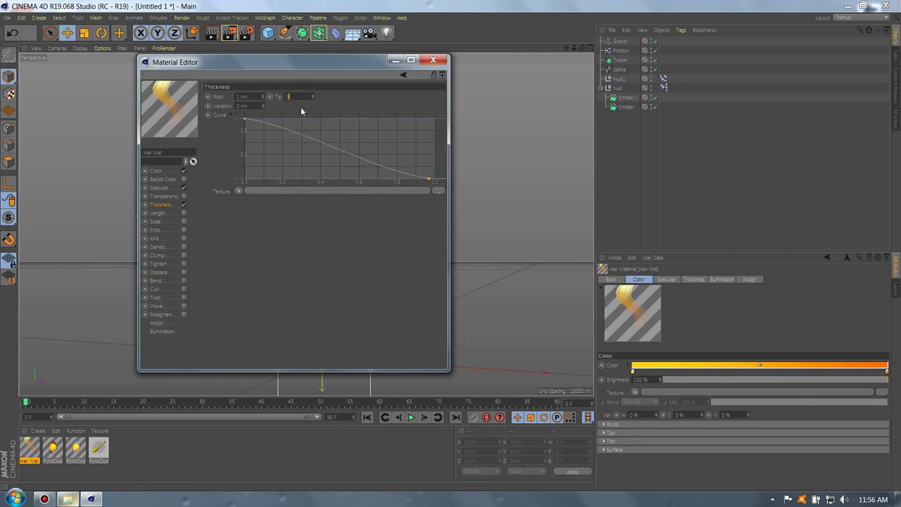
{"action": "double_click", "coordinate": [241, 106]}
{"action": "type", "text": "3"}
{"action": "key", "text": "Return"}
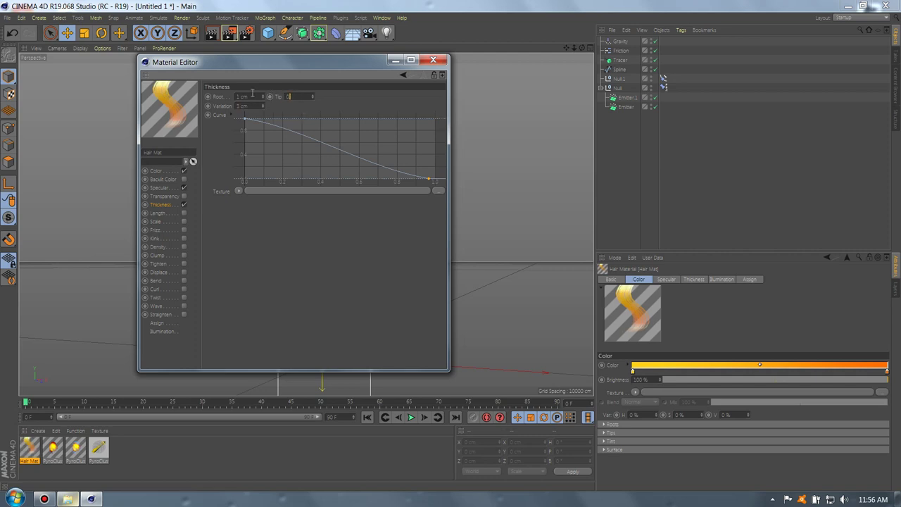
{"action": "key", "text": "Return"}
{"action": "left_click", "coordinate": [433, 59]}
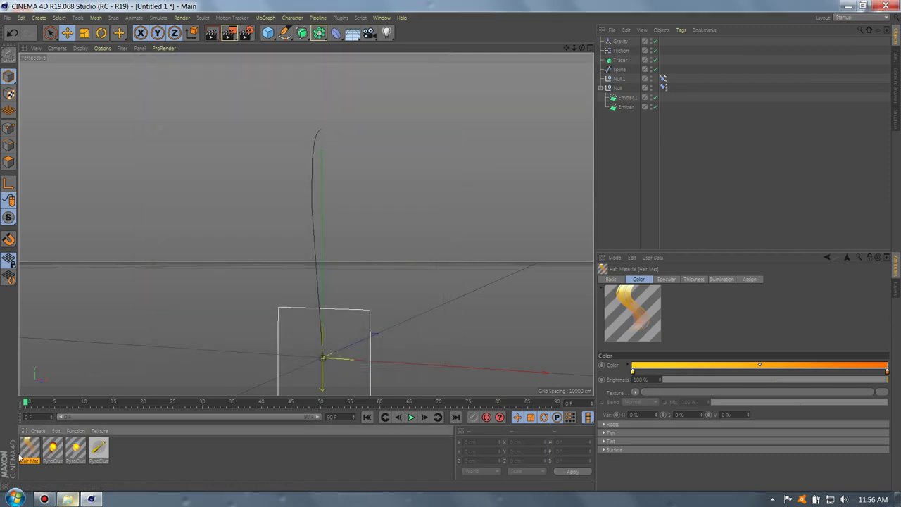
- Drag Hair Mat onto Tracer and the PyroCluster material onto Emitter.1 and Emitter
{"action": "left_click_drag", "start_coordinate": [617, 68], "coordinate": [617, 62]}
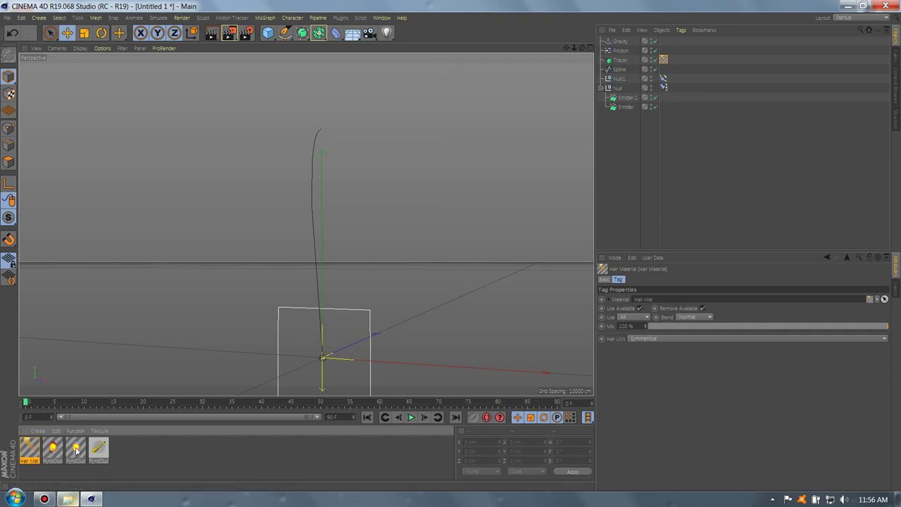
{"action": "left_click_drag", "start_coordinate": [610, 114], "coordinate": [624, 100]}
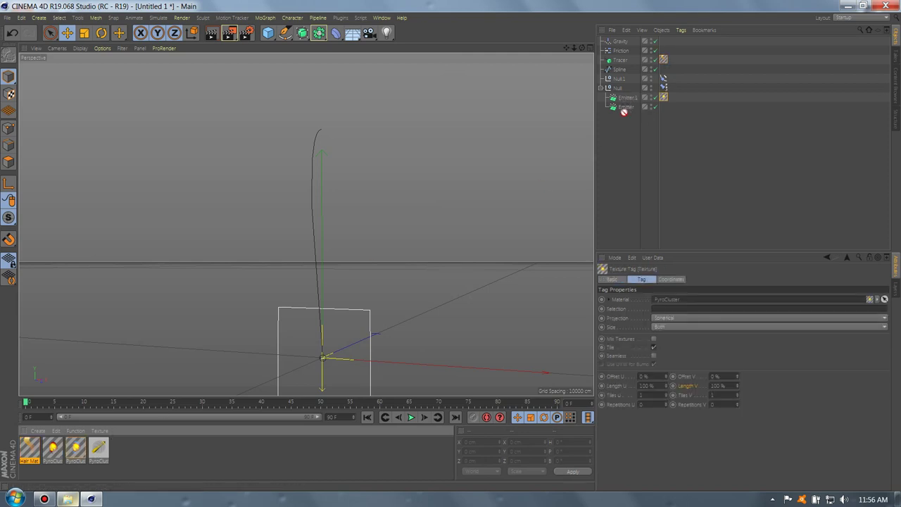
{"action": "left_click_drag", "start_coordinate": [629, 113], "coordinate": [631, 109]}
- Play the animation to around frame 40 and test-render the view
{"action": "left_click", "coordinate": [411, 417]}
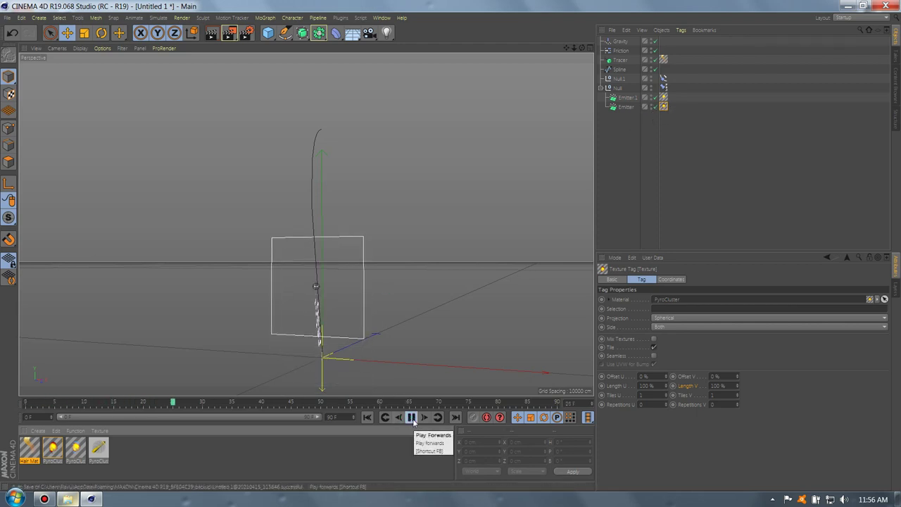
{"action": "left_click", "coordinate": [412, 417]}
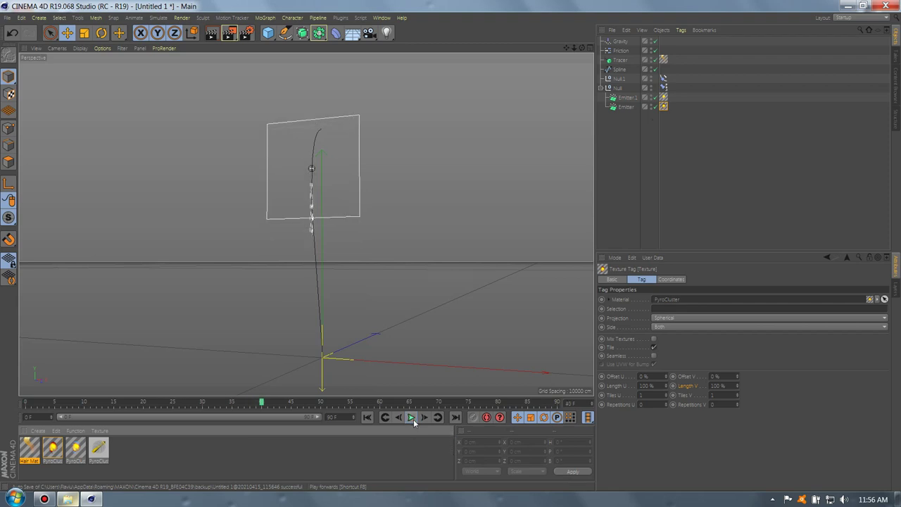
{"action": "left_click", "coordinate": [213, 34]}
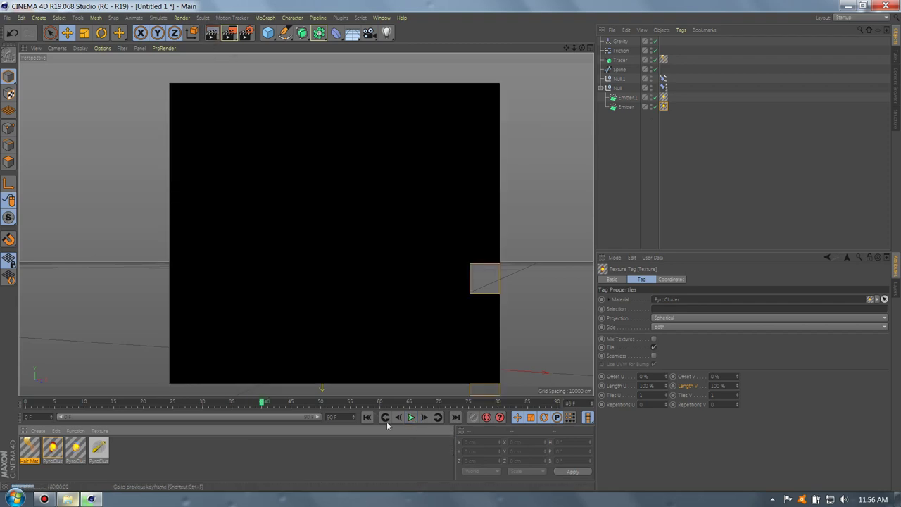
- Add an Environment object with the PyroCluster VolumeTracer material and render the view again
{"action": "left_click_drag", "start_coordinate": [352, 33], "coordinate": [404, 81]}
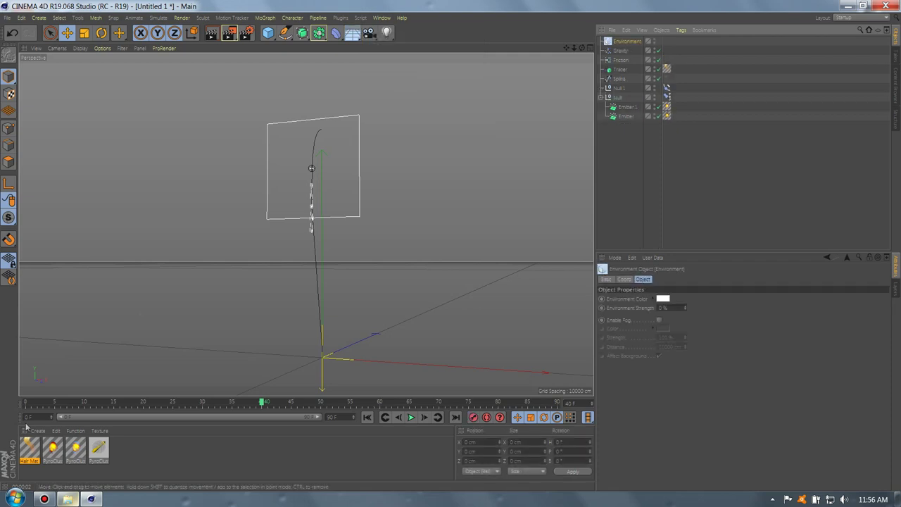
{"action": "left_click", "coordinate": [102, 451]}
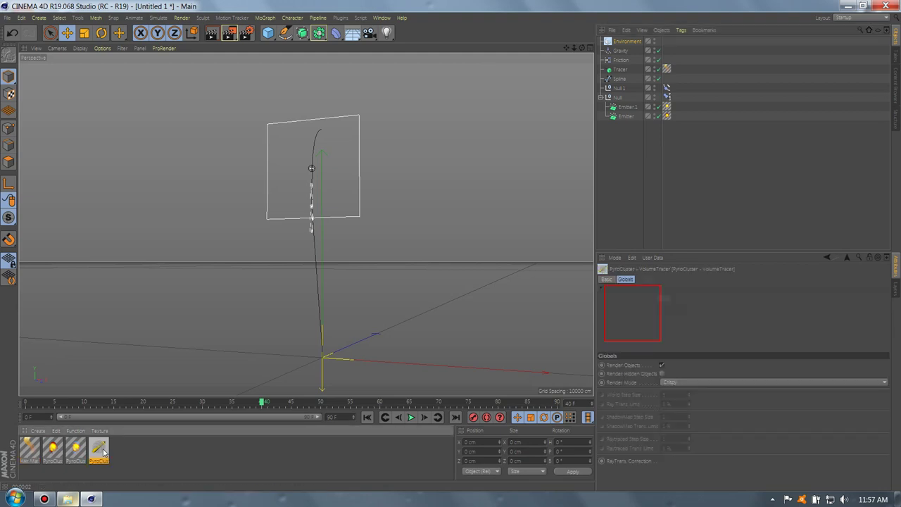
{"action": "left_click_drag", "start_coordinate": [664, 57], "coordinate": [629, 42]}
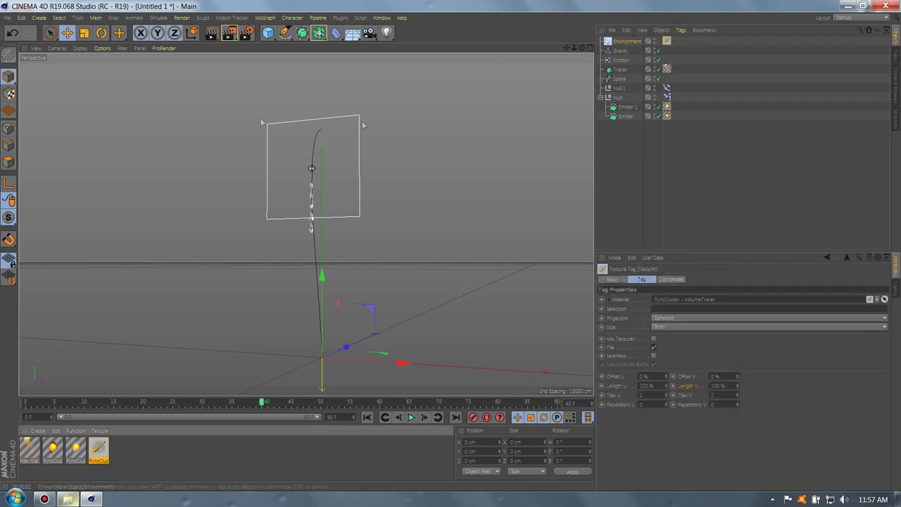
{"action": "left_click", "coordinate": [211, 33]}
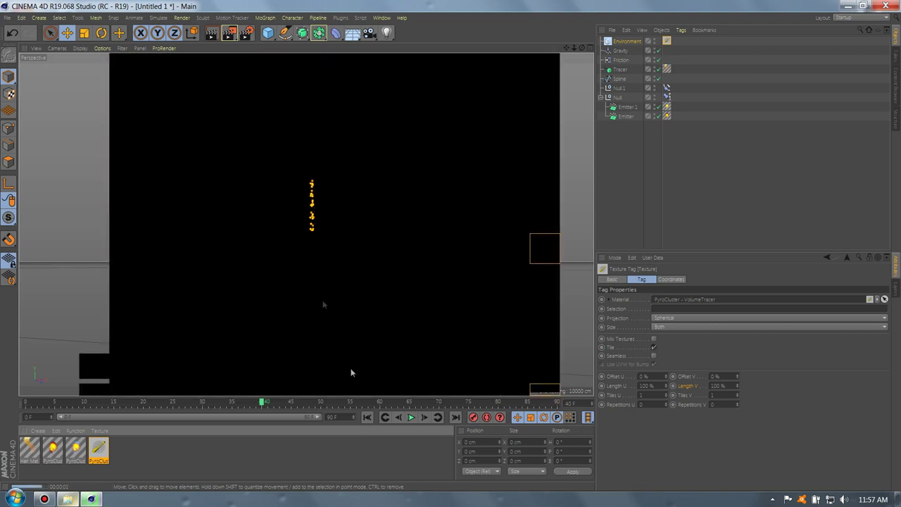
- Play the particle animation to about frame 75, select Tracer, and render the viewport
{"action": "left_click", "coordinate": [413, 418]}
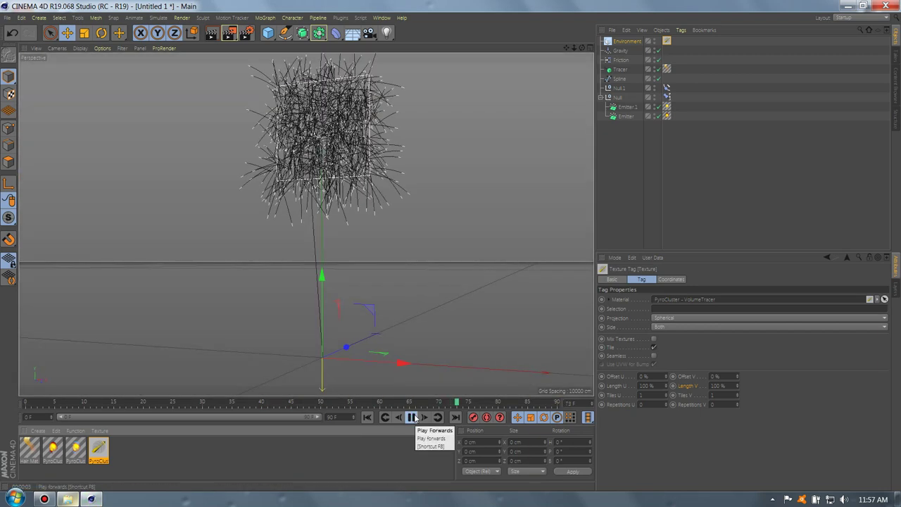
{"action": "left_click", "coordinate": [414, 417]}
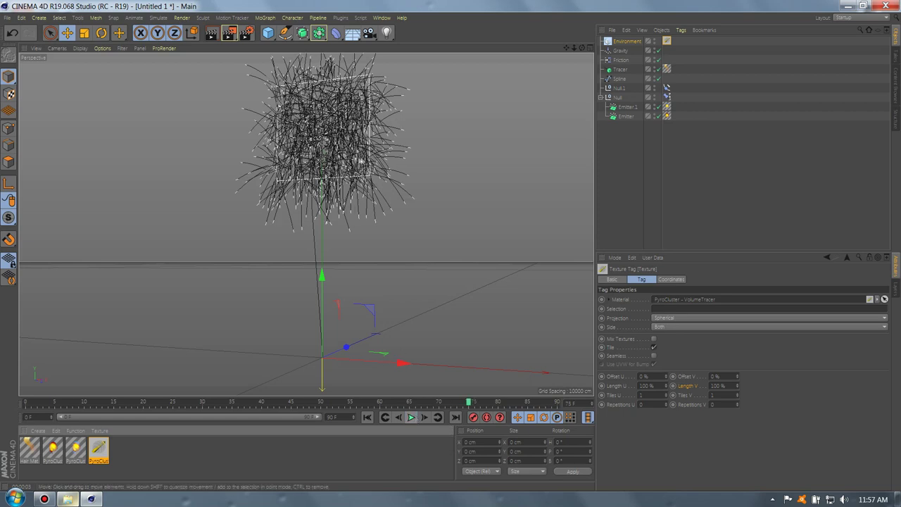
{"action": "left_click", "coordinate": [293, 59]}
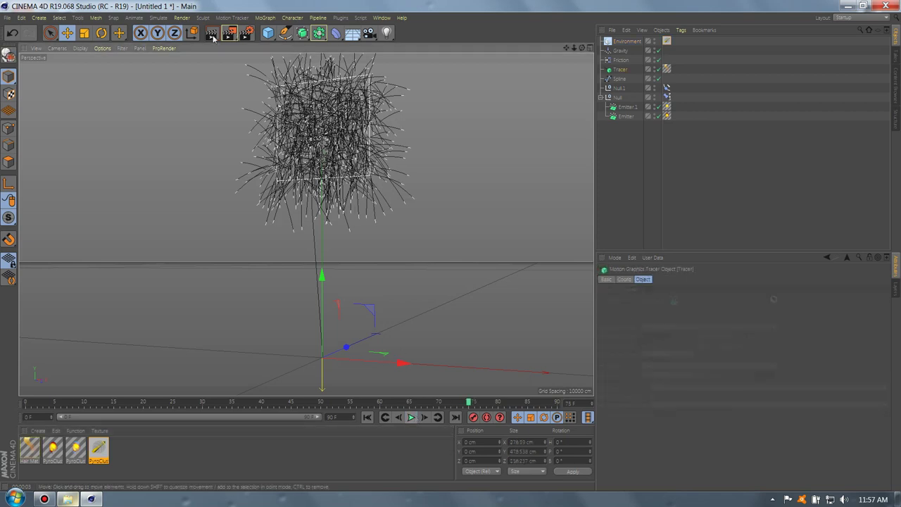
{"action": "left_click", "coordinate": [212, 34]}
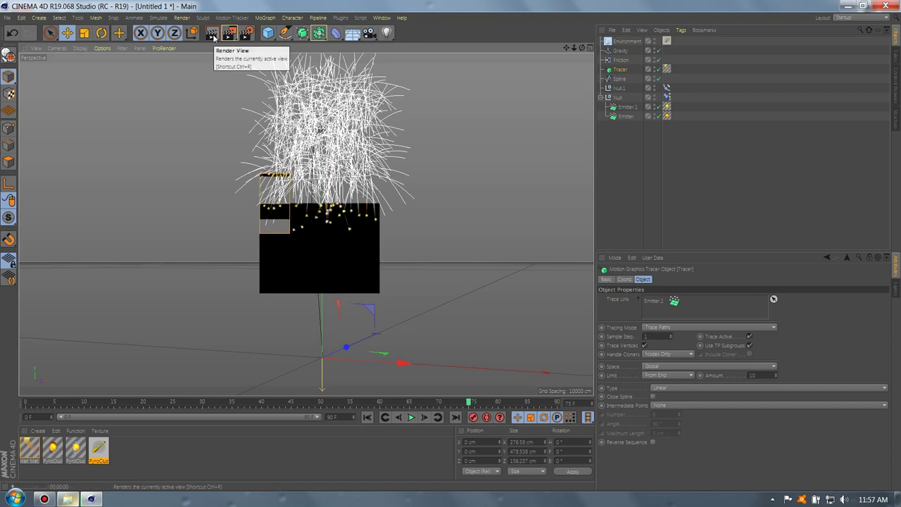